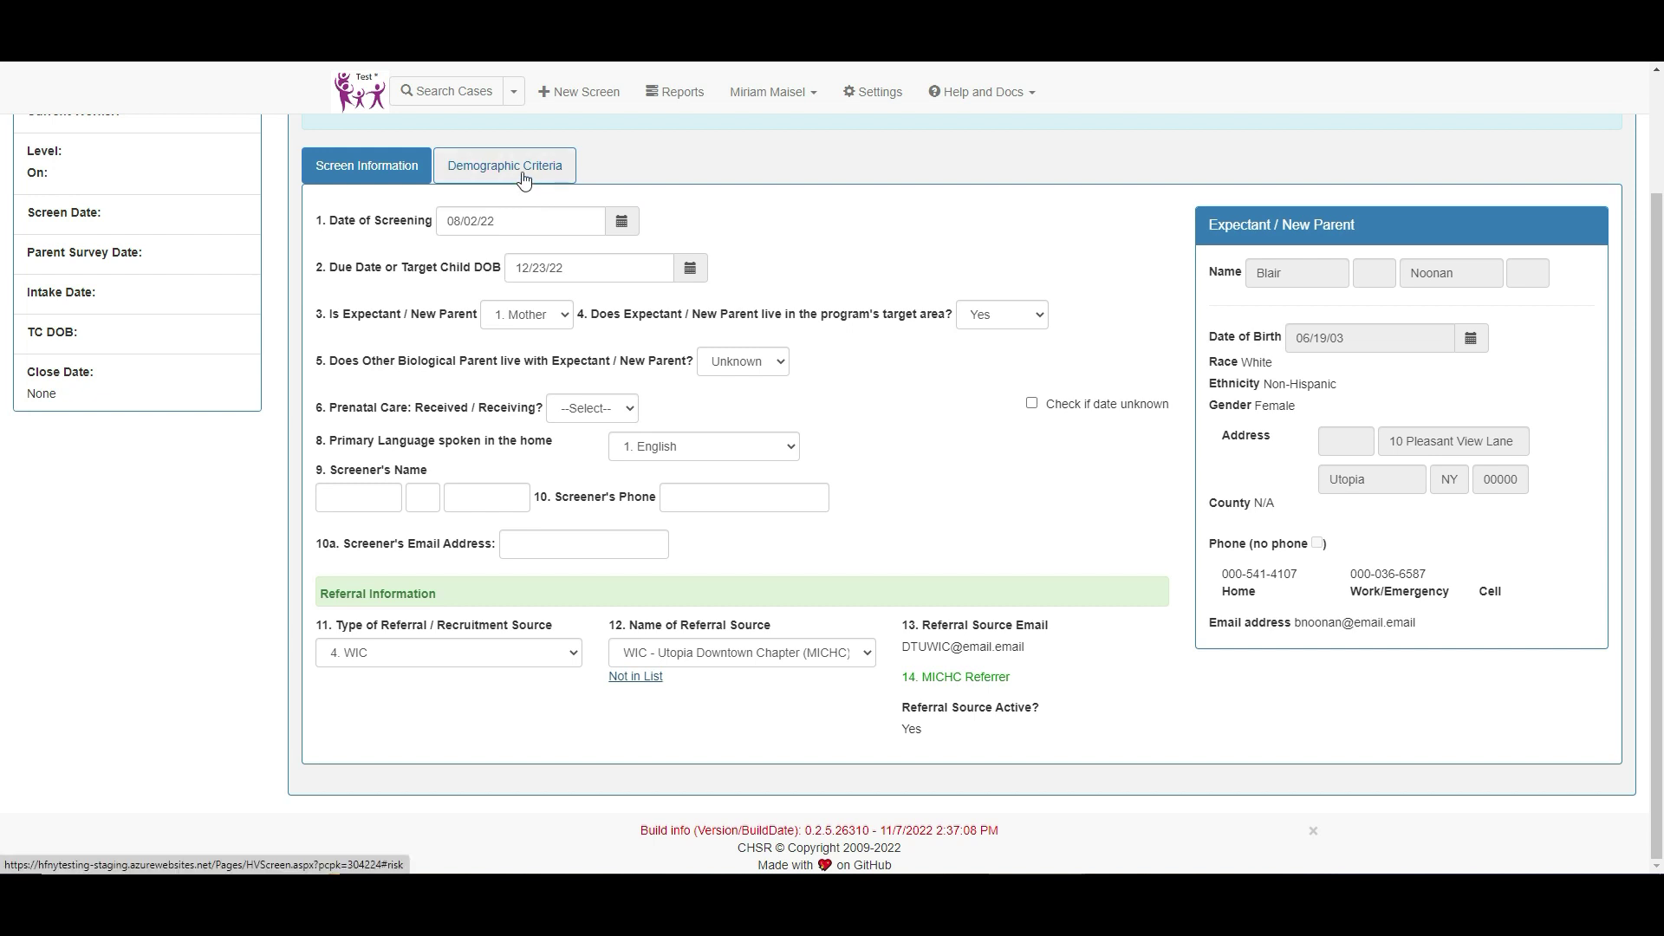
Step: Answer the screen criteria: item 15 marital status True, items 16 and 17 Unknown
left_click(1033, 349)
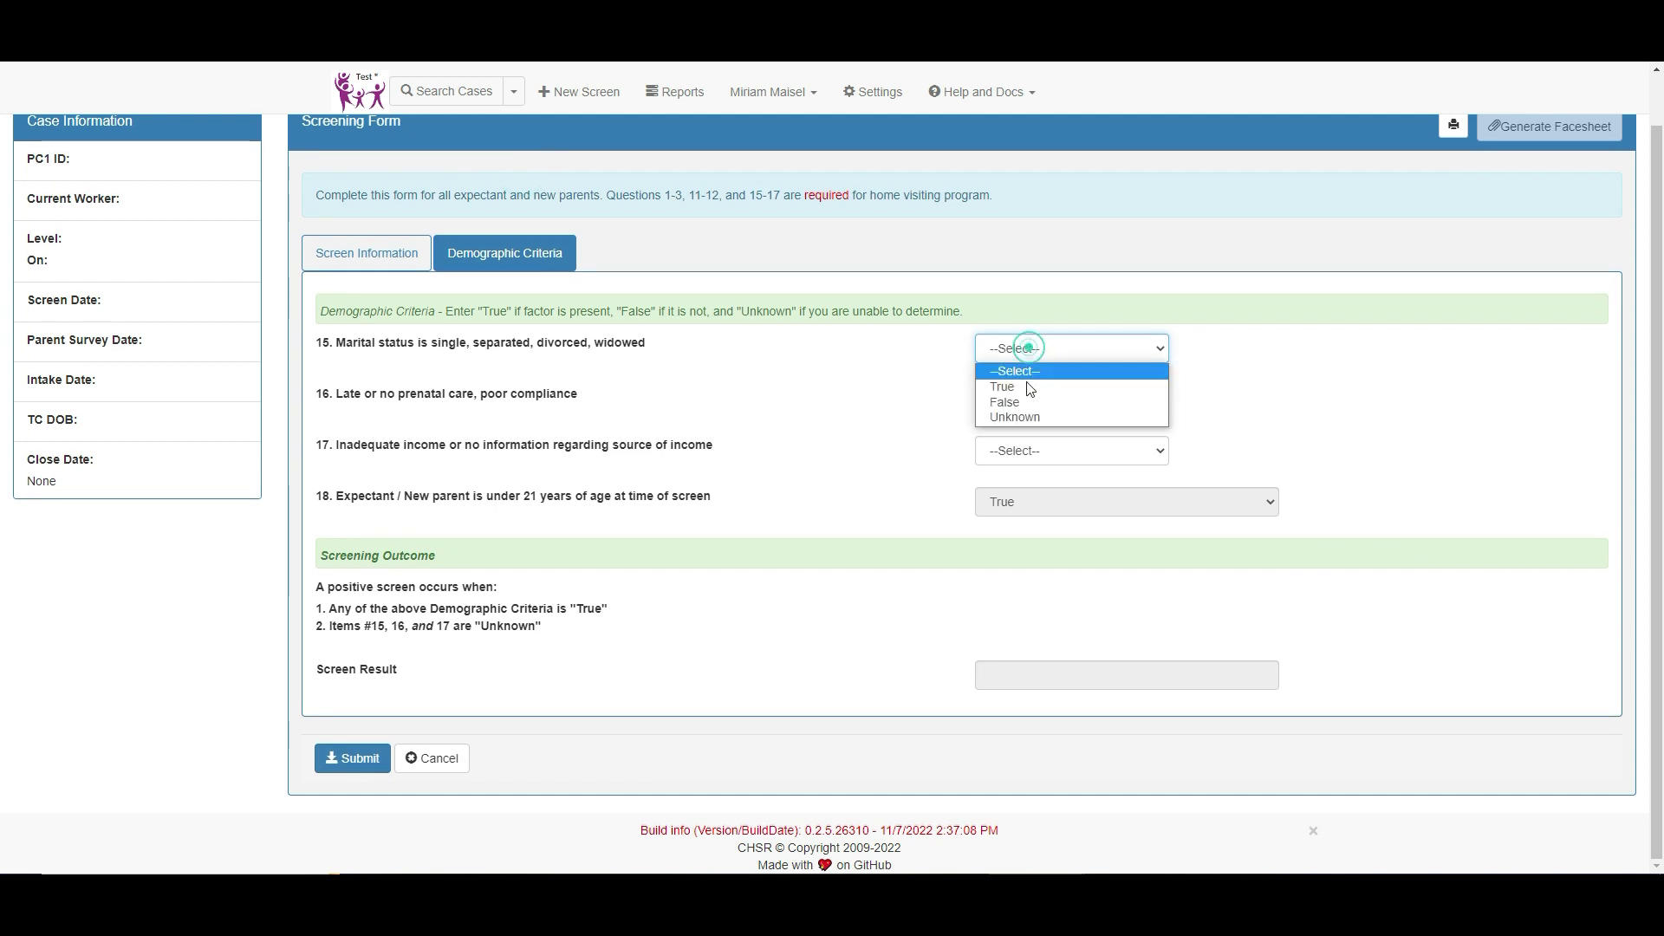
left_click(1027, 387)
left_click(1023, 400)
left_click(1029, 468)
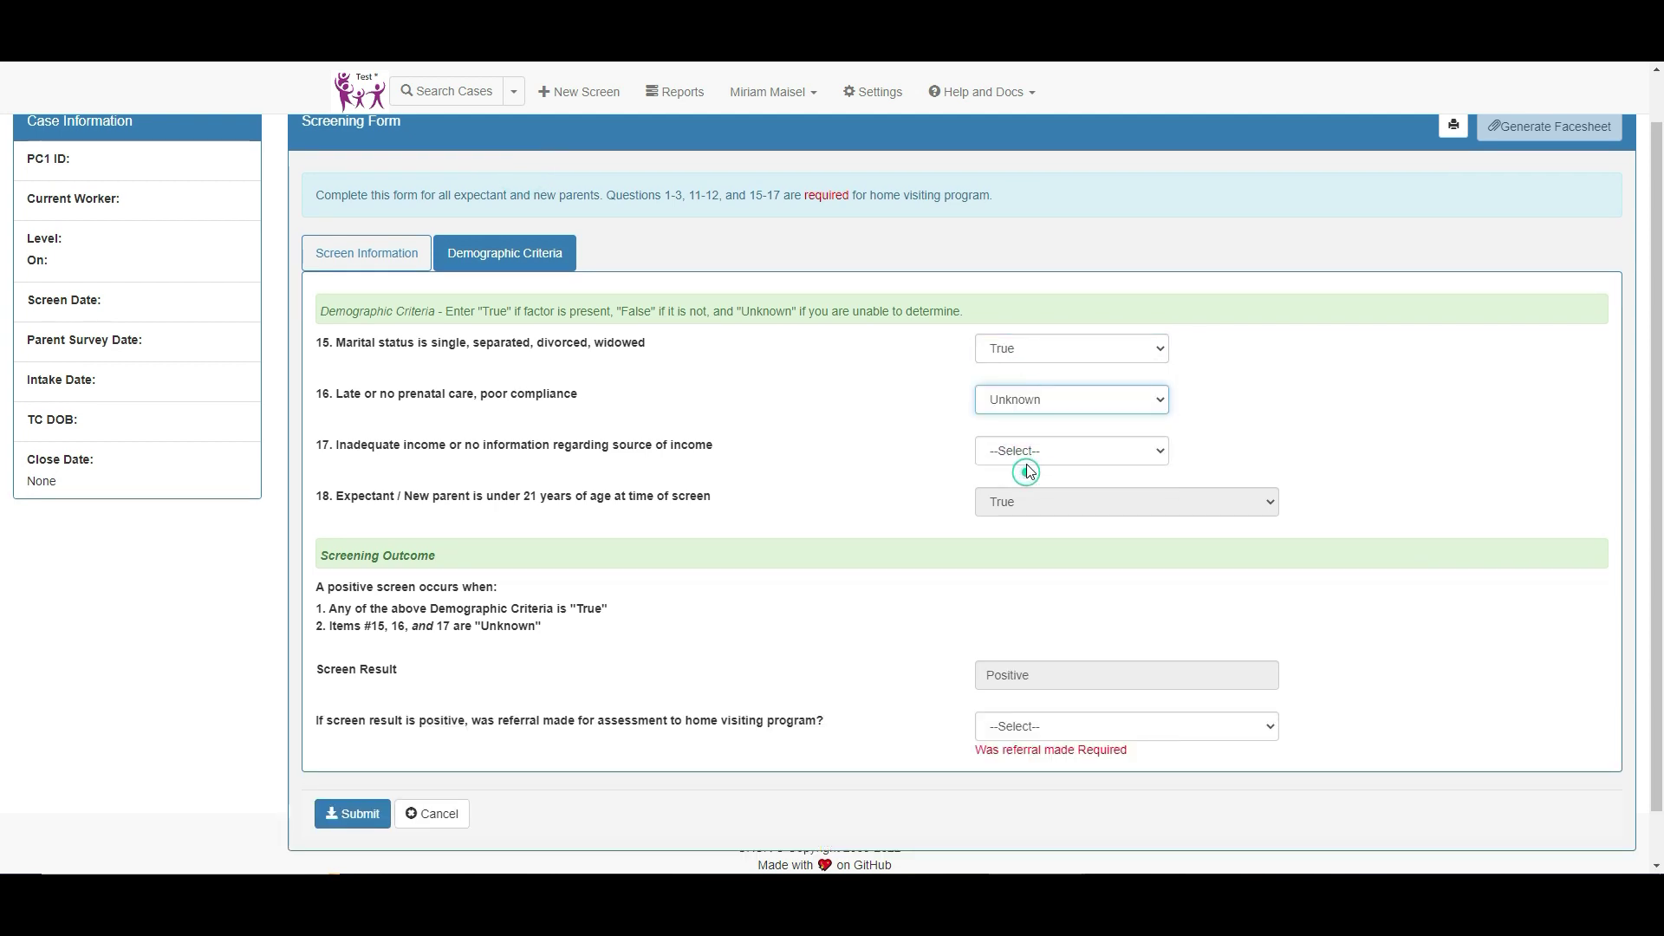
left_click(1027, 452)
left_click(1033, 520)
Step: Record that a referral was made, assign the Family Resource Specialist, and submit the screen
left_click(1096, 725)
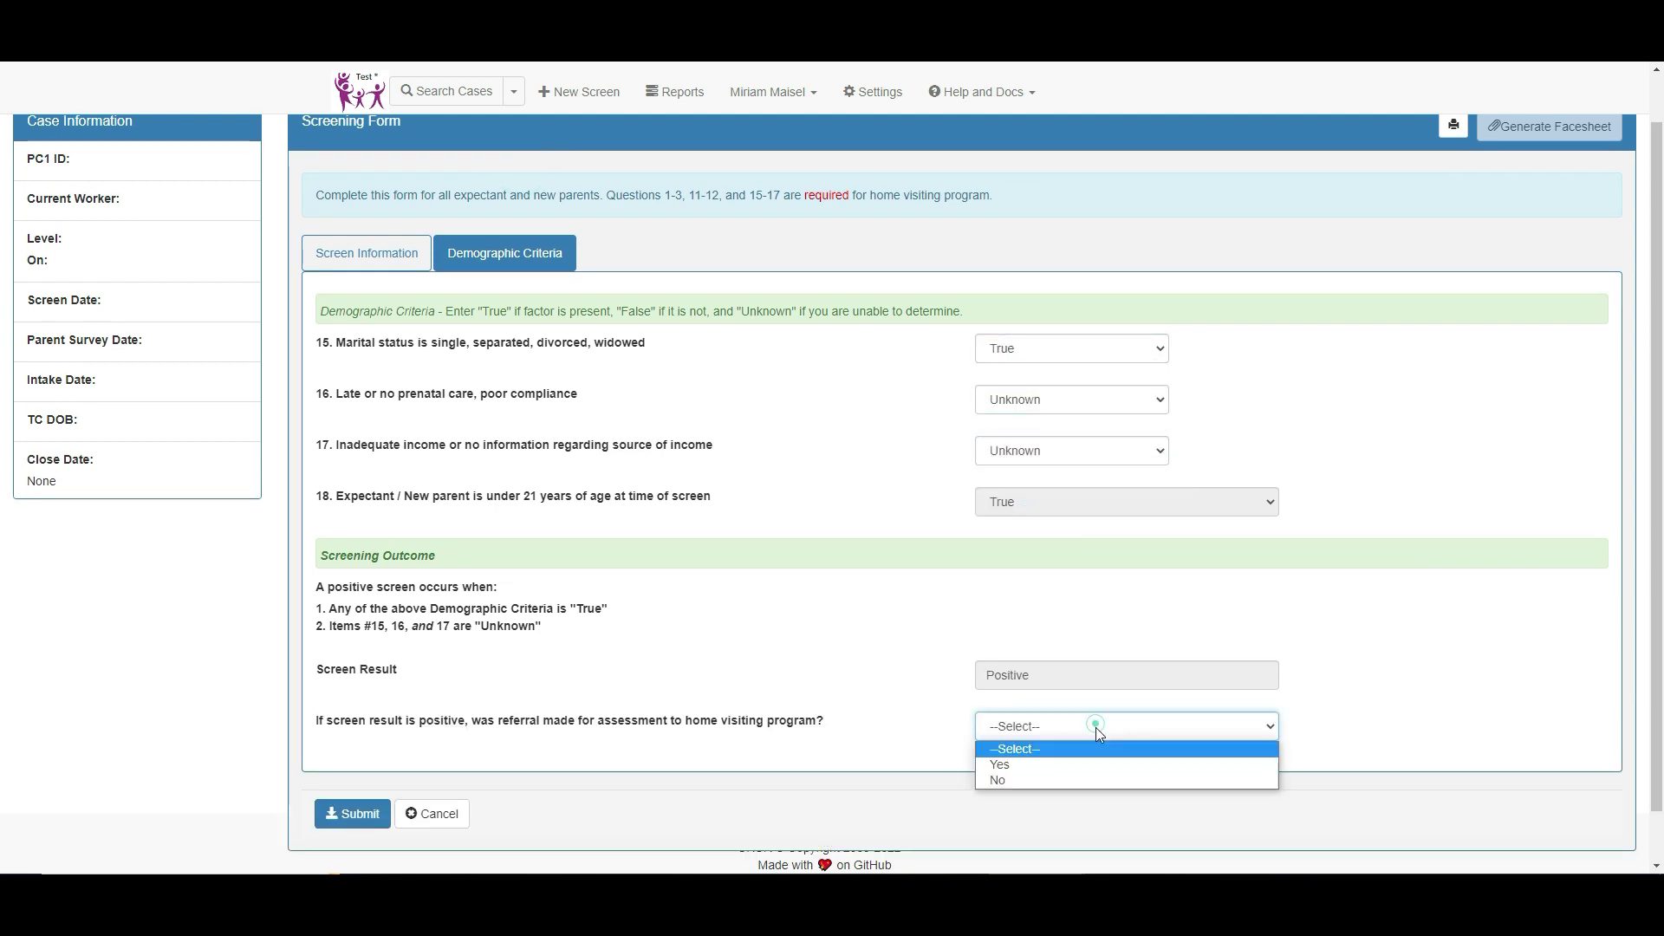
left_click(1073, 762)
left_click(1039, 783)
left_click(1027, 820)
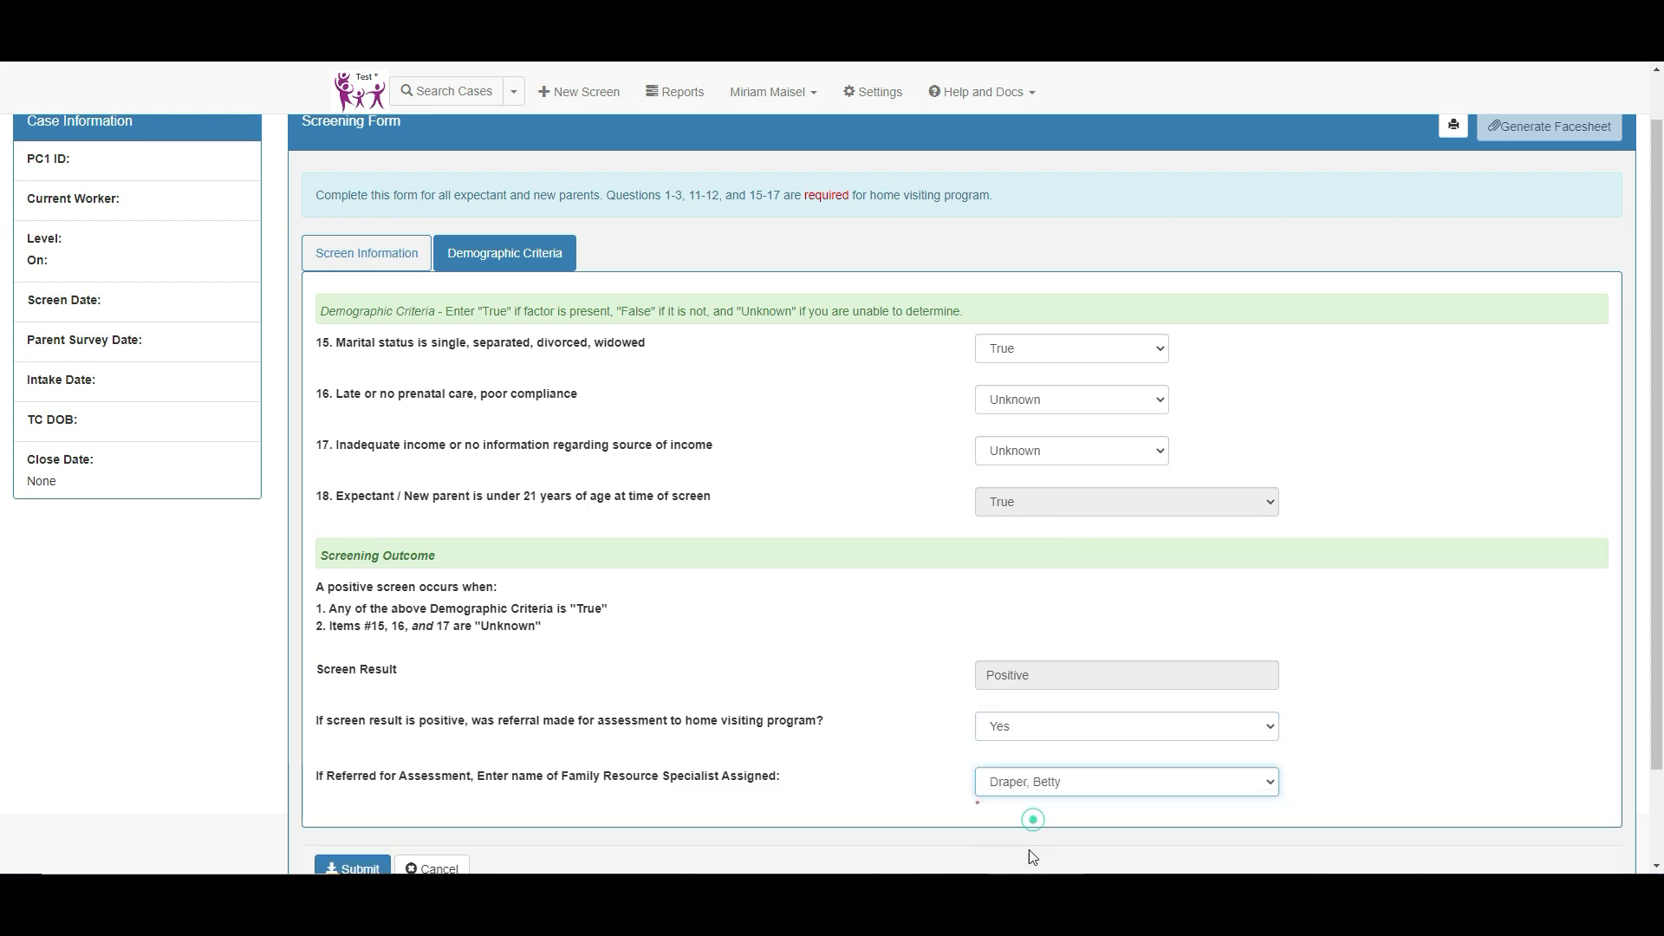
left_click(373, 870)
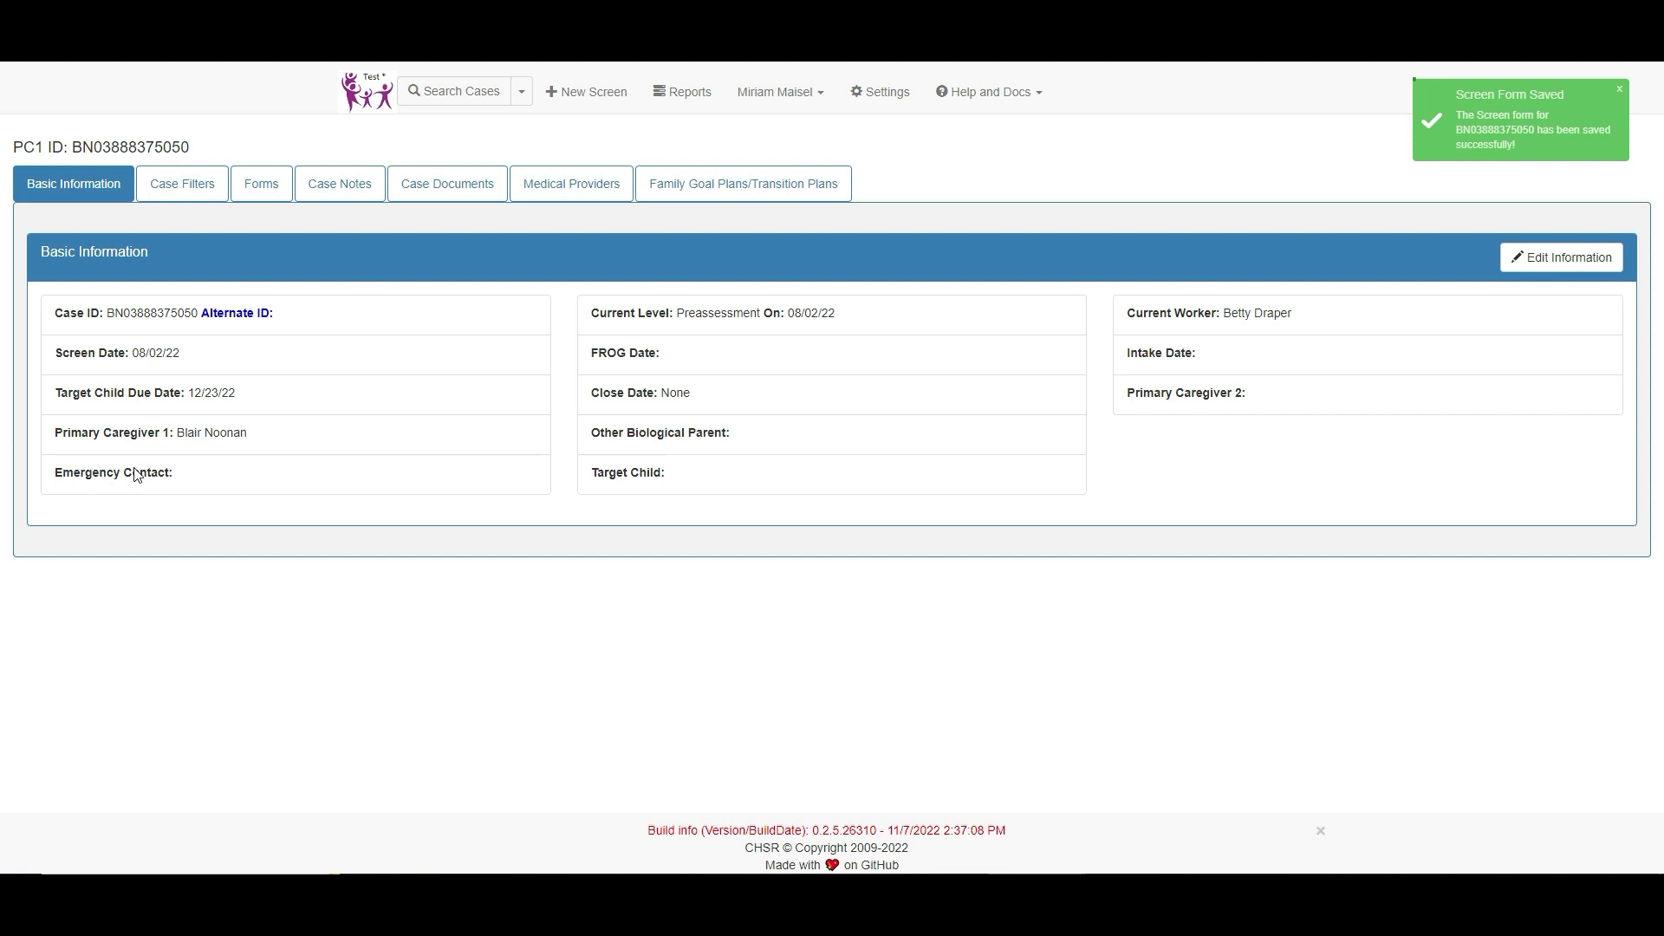
Step: Show the case's Forms tab to list its forms
left_click(276, 177)
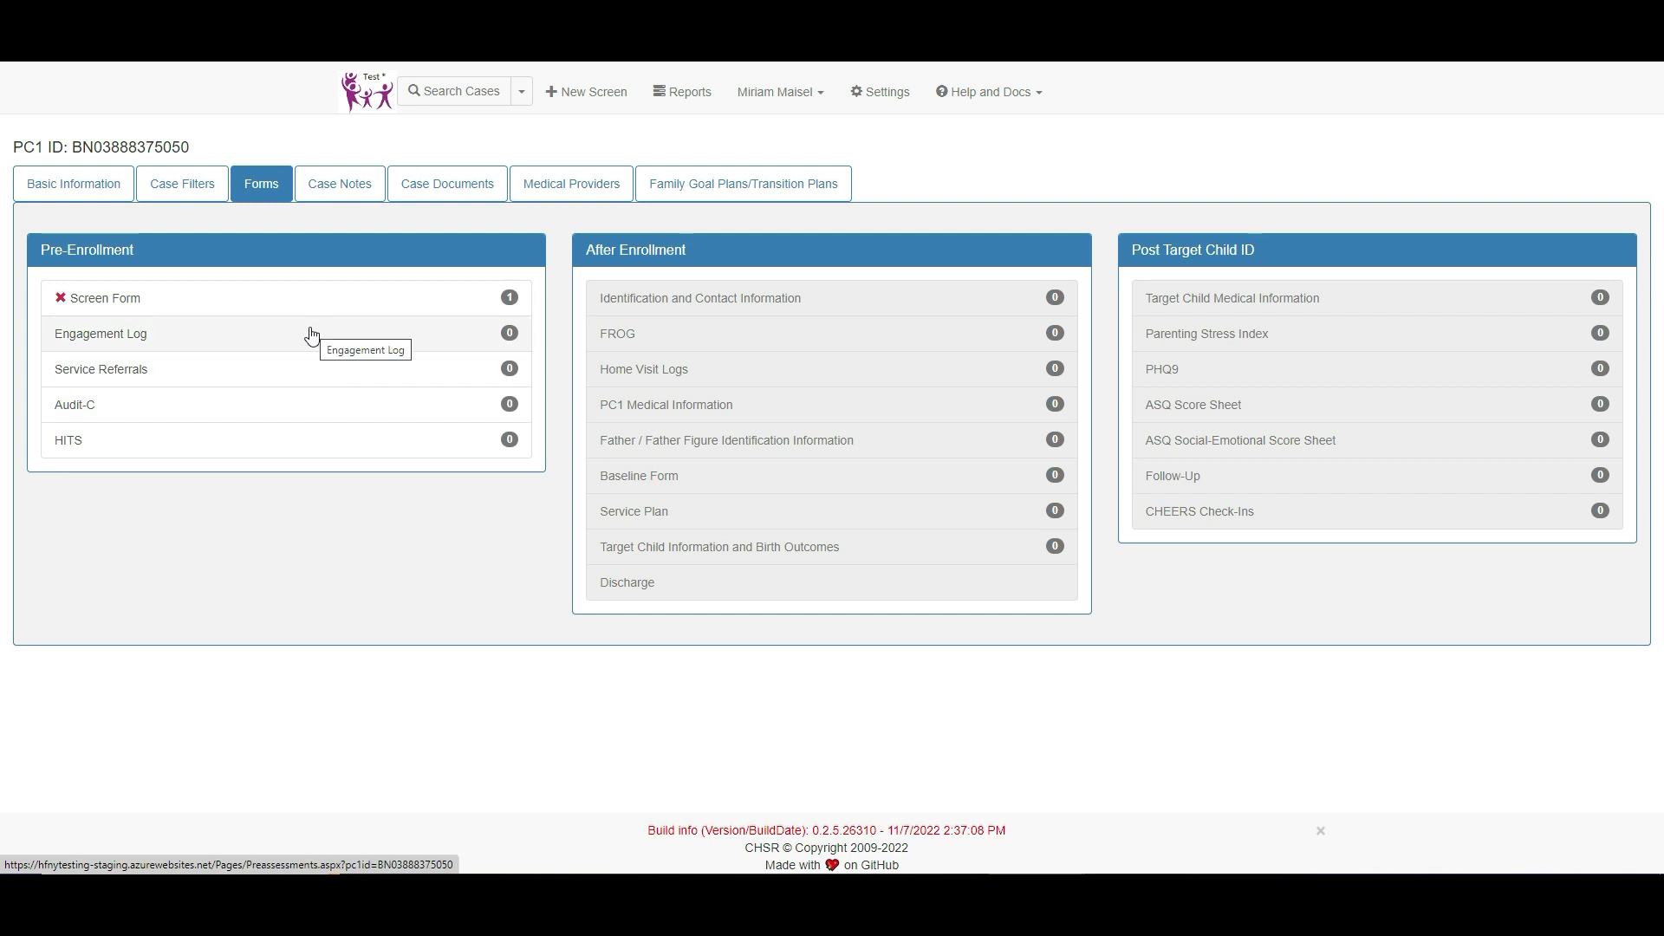
Step: Add a new Engagement Log with activity month 08/2022
left_click(194, 331)
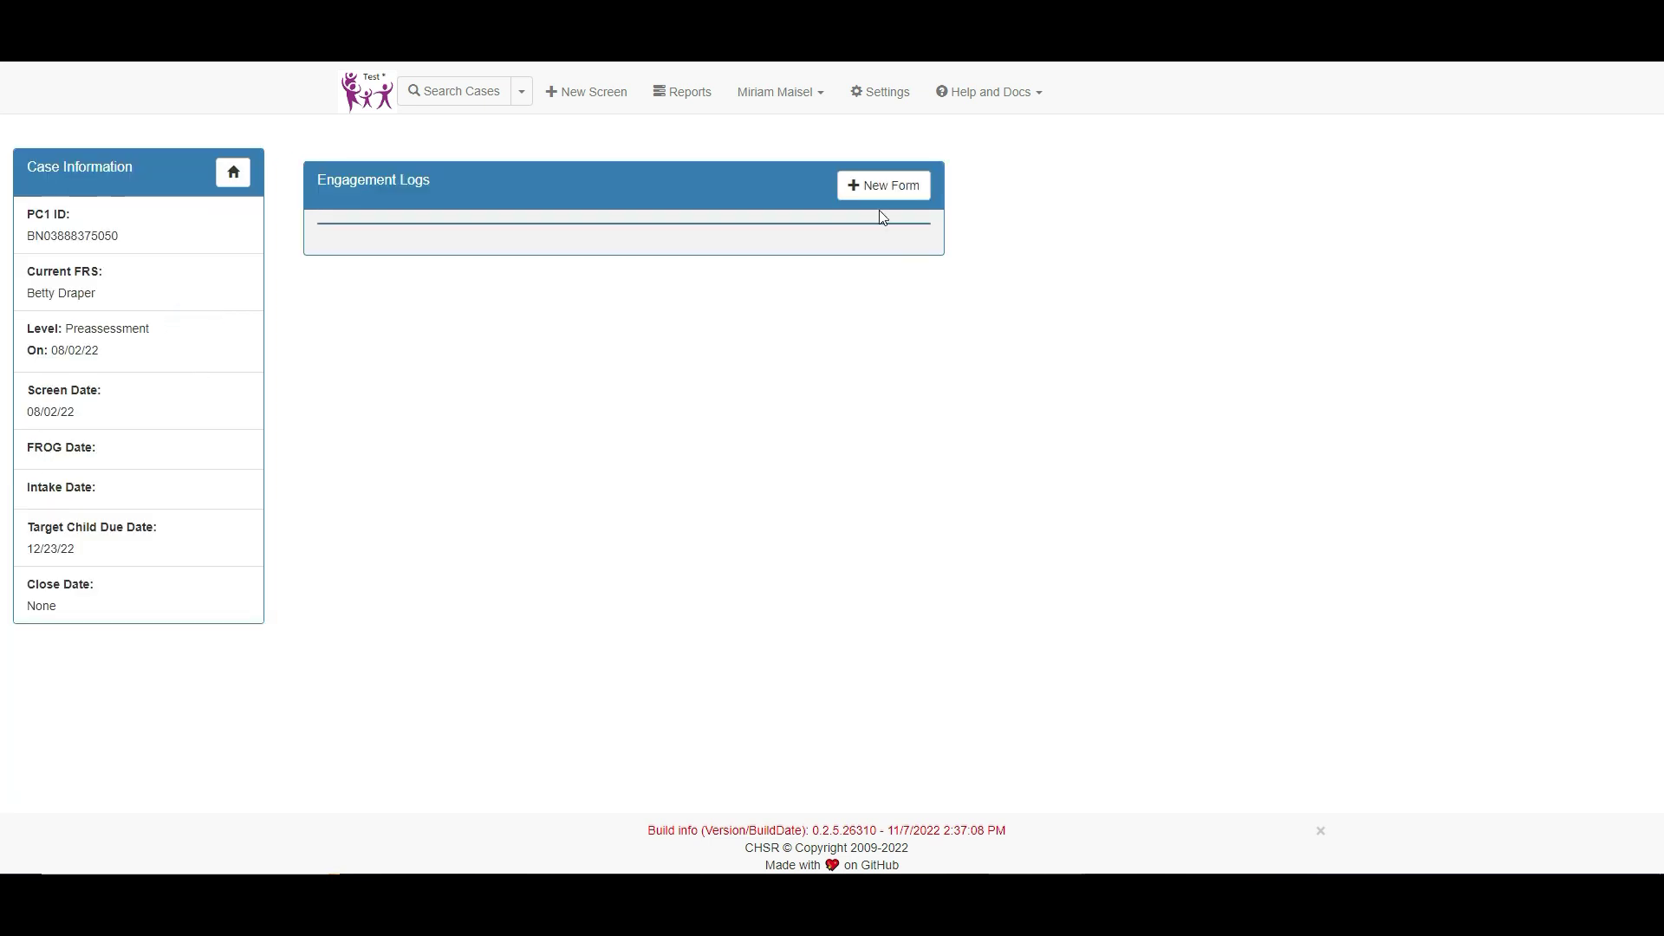
left_click(887, 185)
type("08/2022")
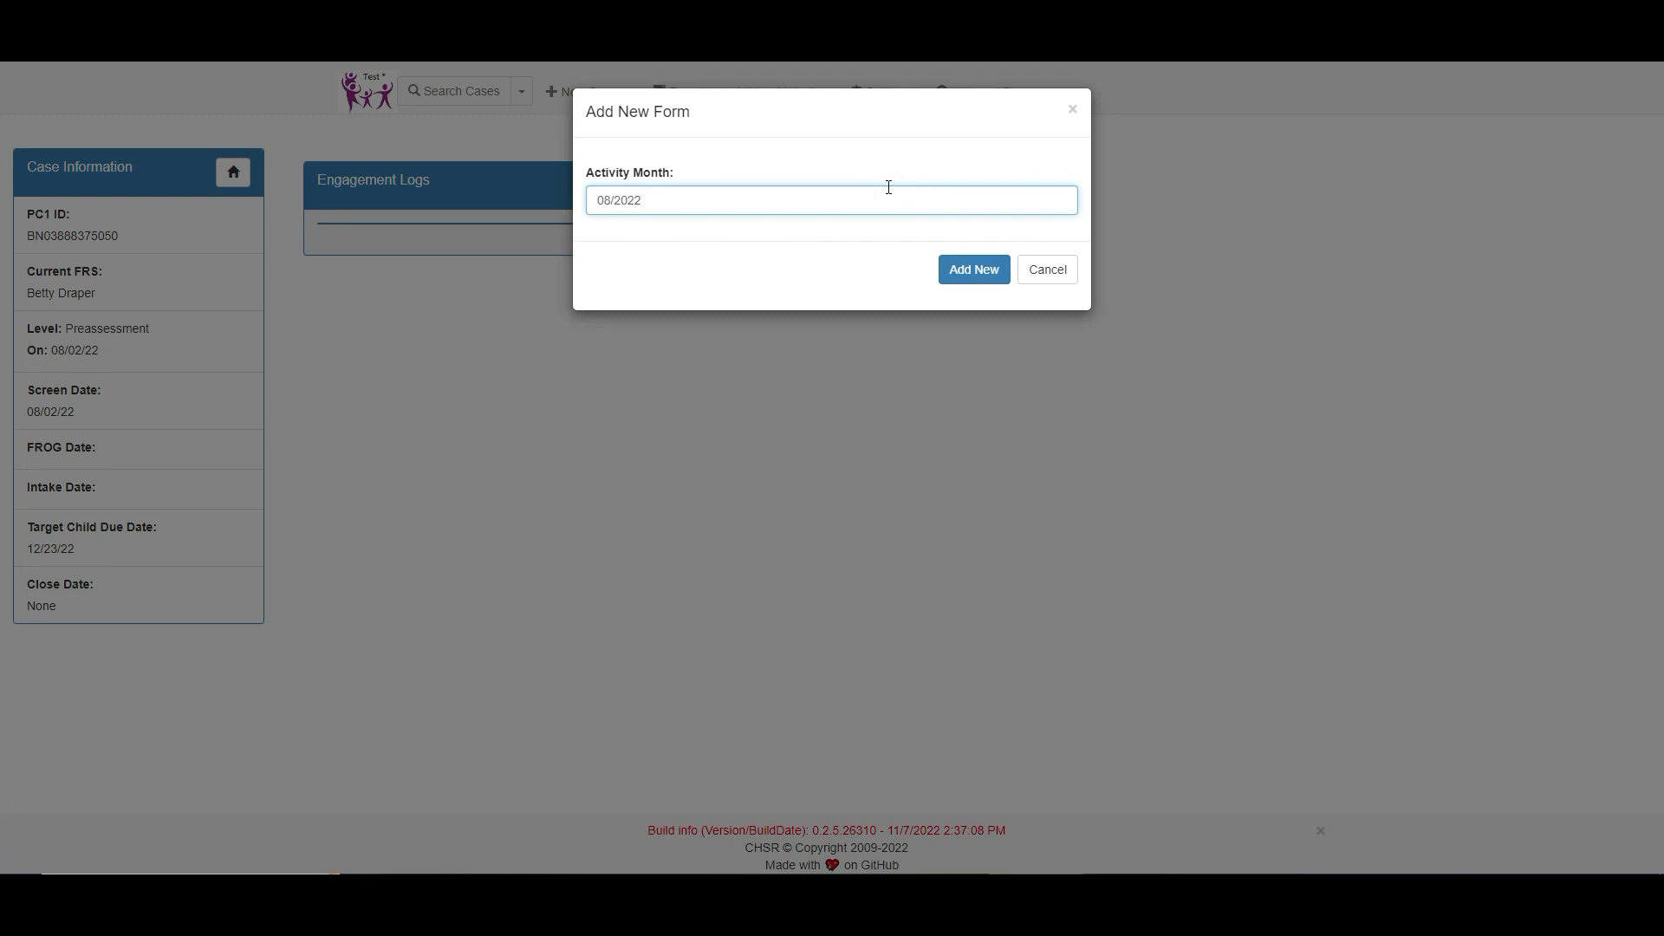
left_click(958, 270)
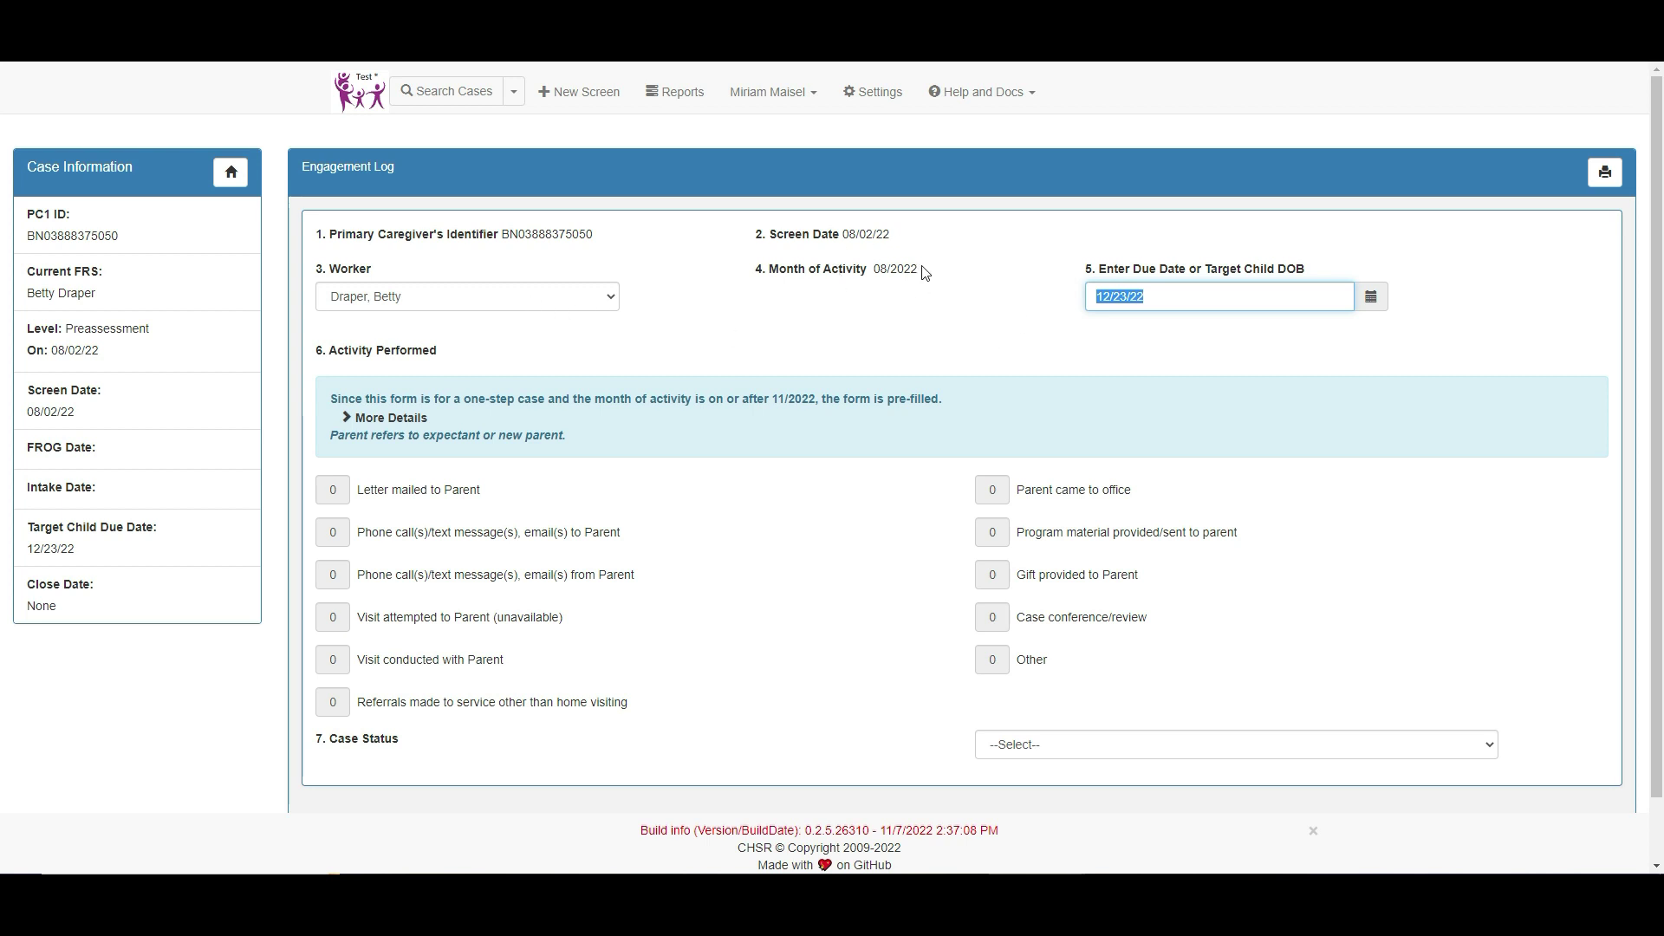
Step: Change the log's due date to 12/08/22, expand More Details, and return to Case Information
left_click(1369, 305)
left_click(1235, 405)
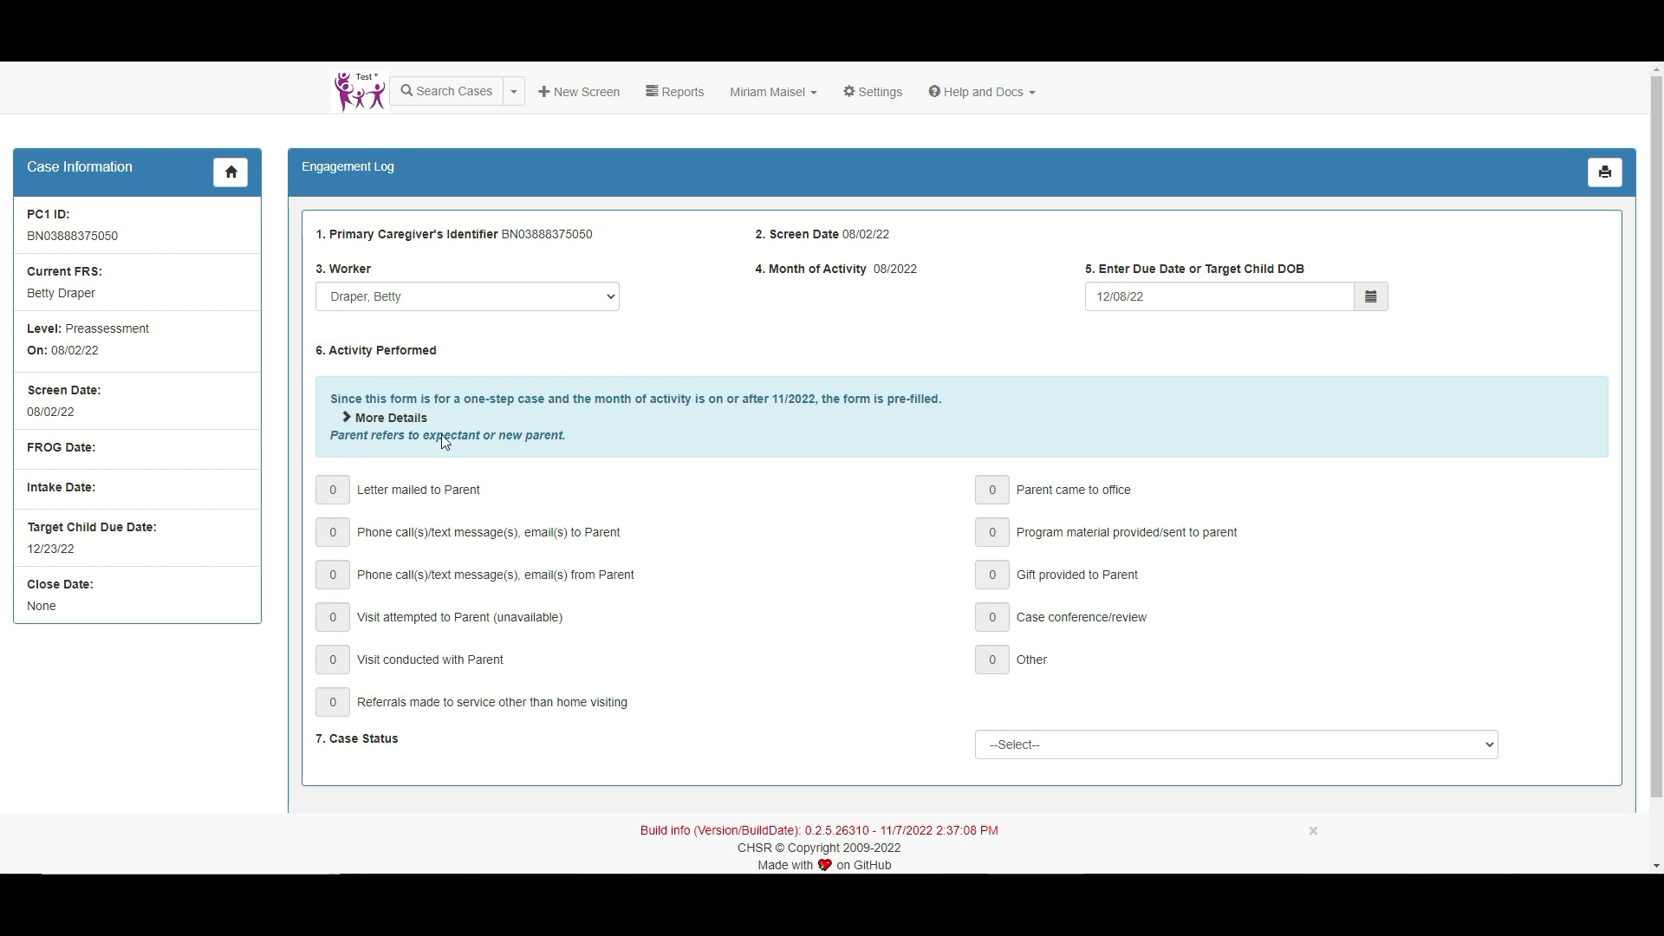
left_click(423, 419)
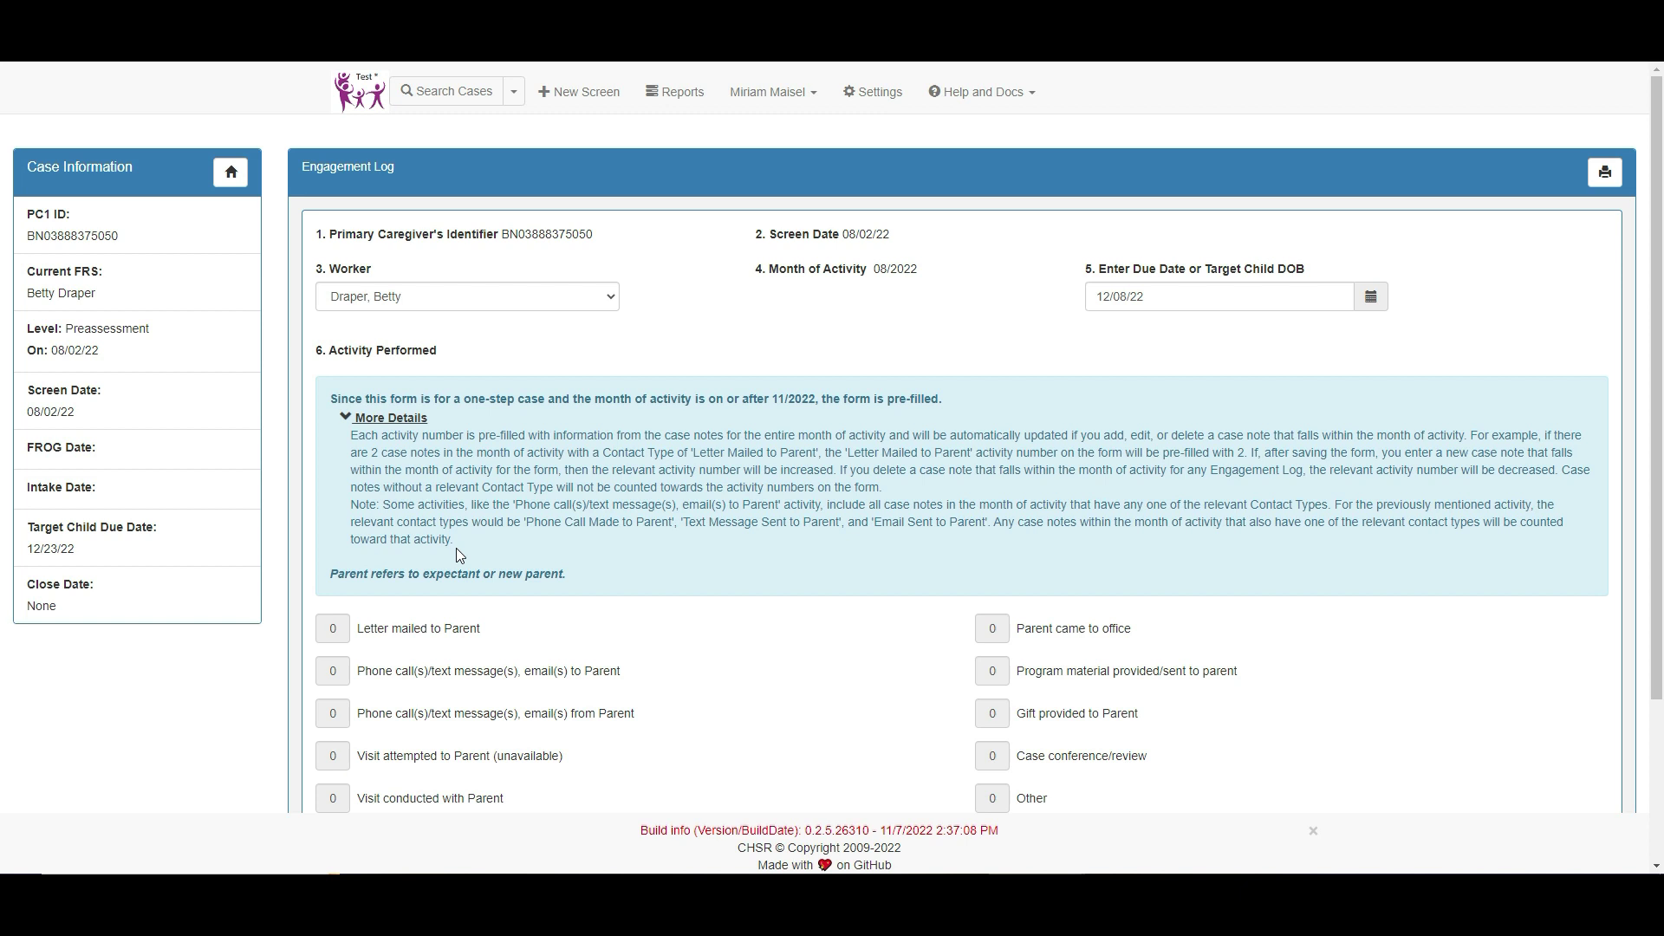
left_click(228, 176)
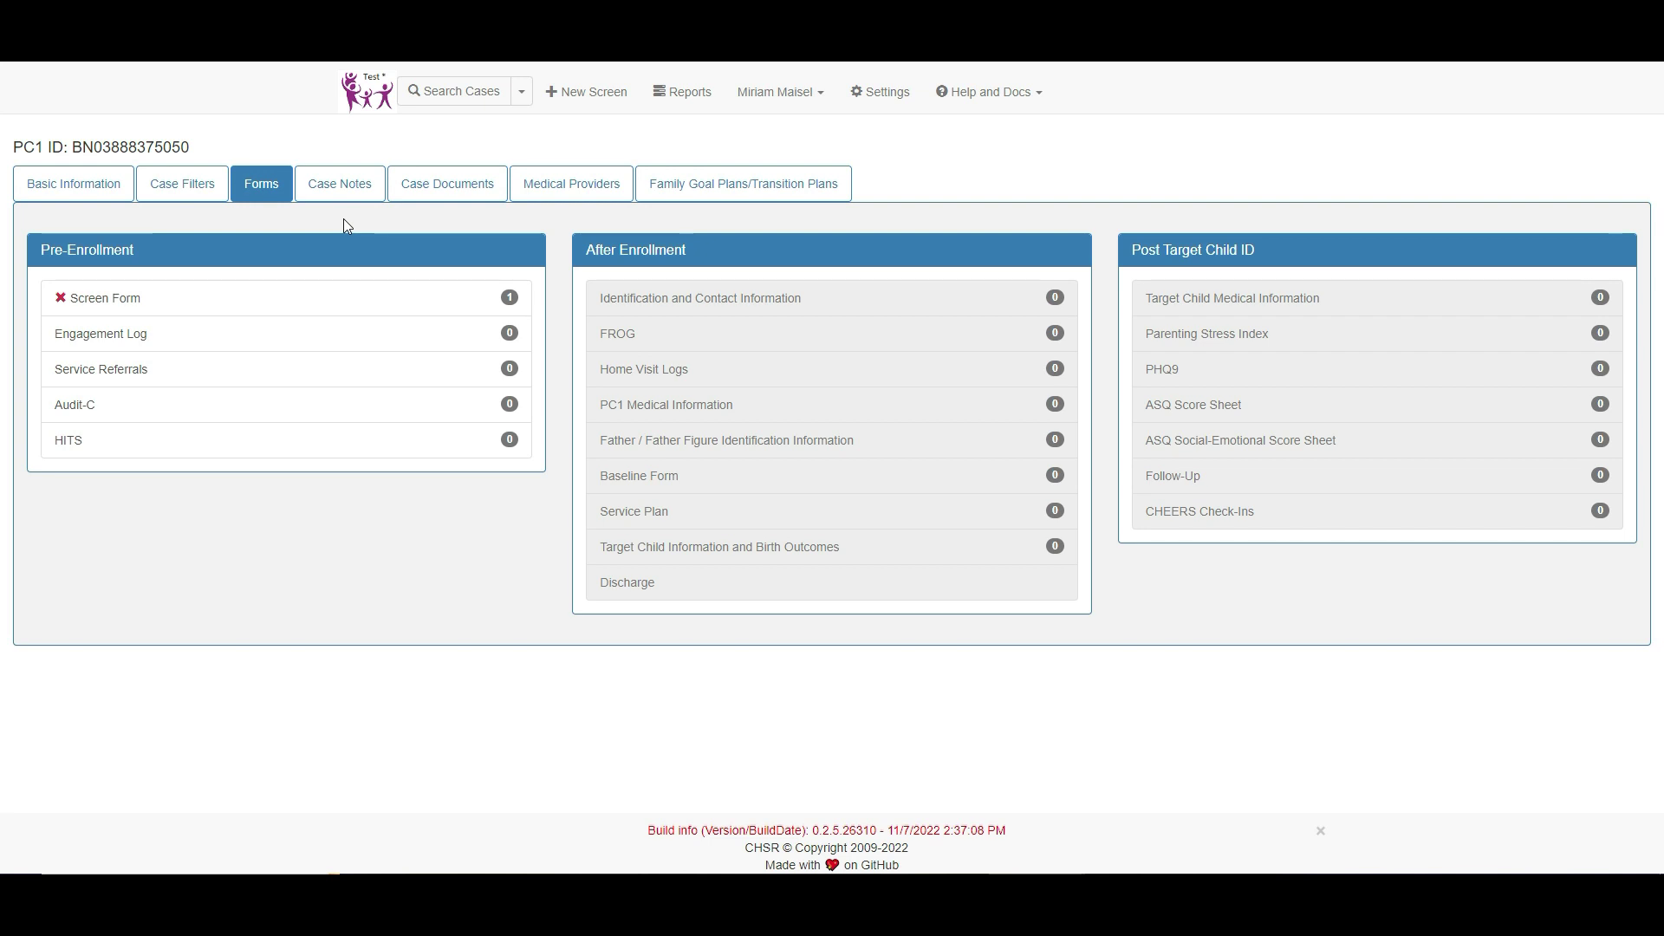
Step: Start a new case note dated 08/15/22 with contact type Phone Call Made to Parent
left_click(339, 186)
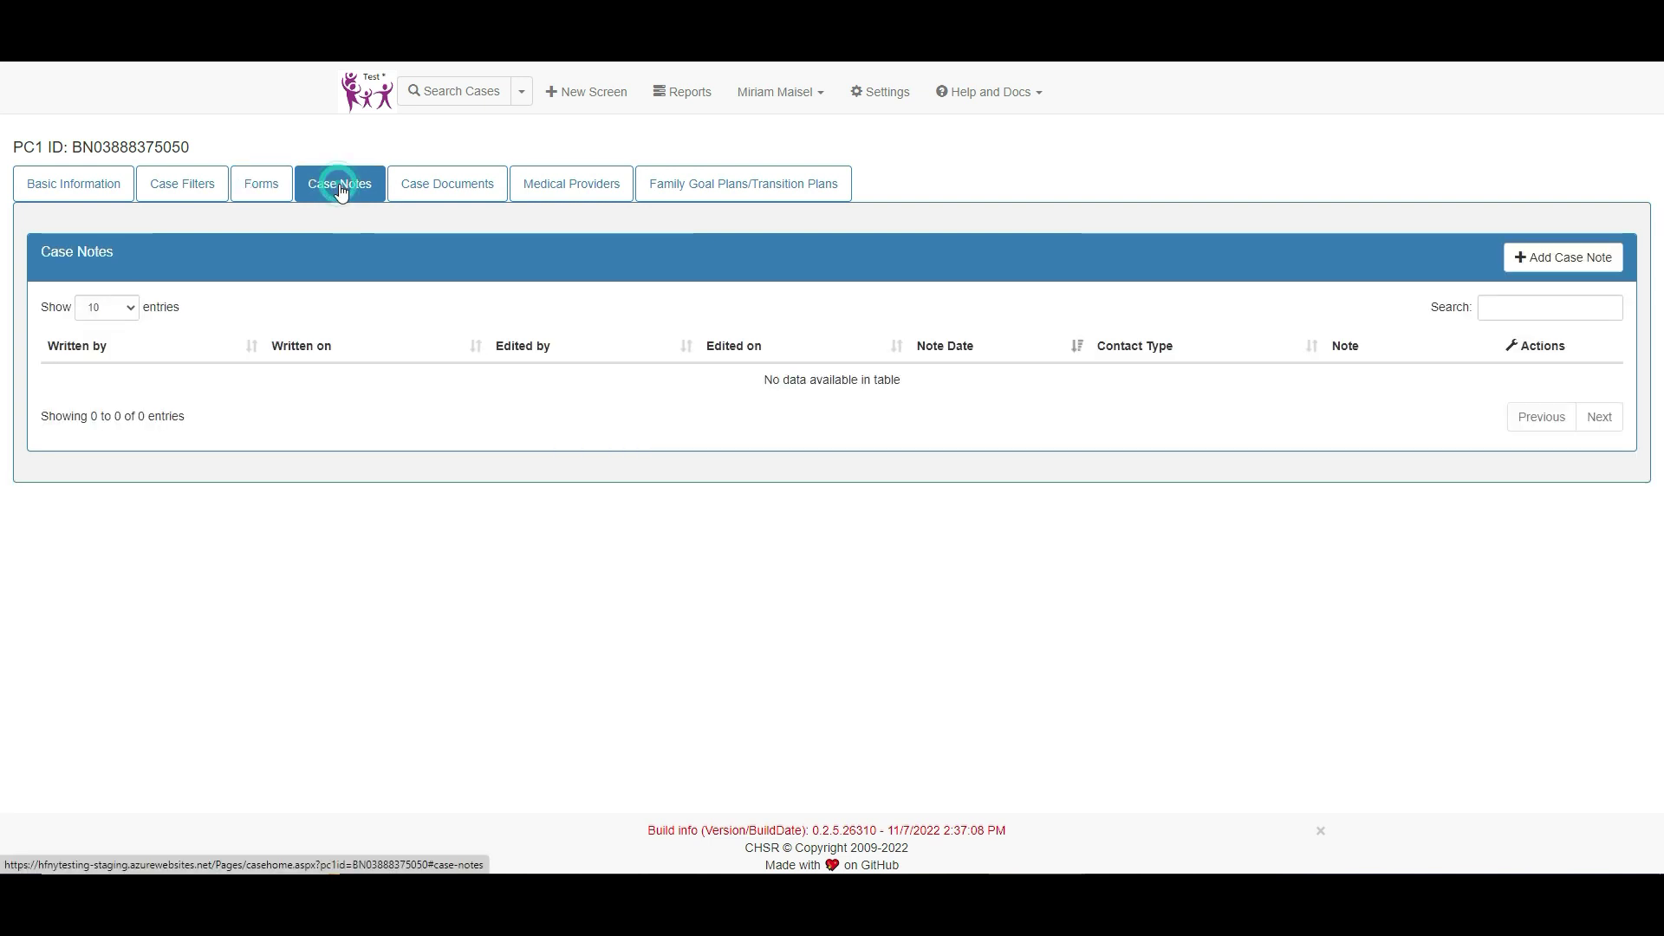
left_click(1535, 262)
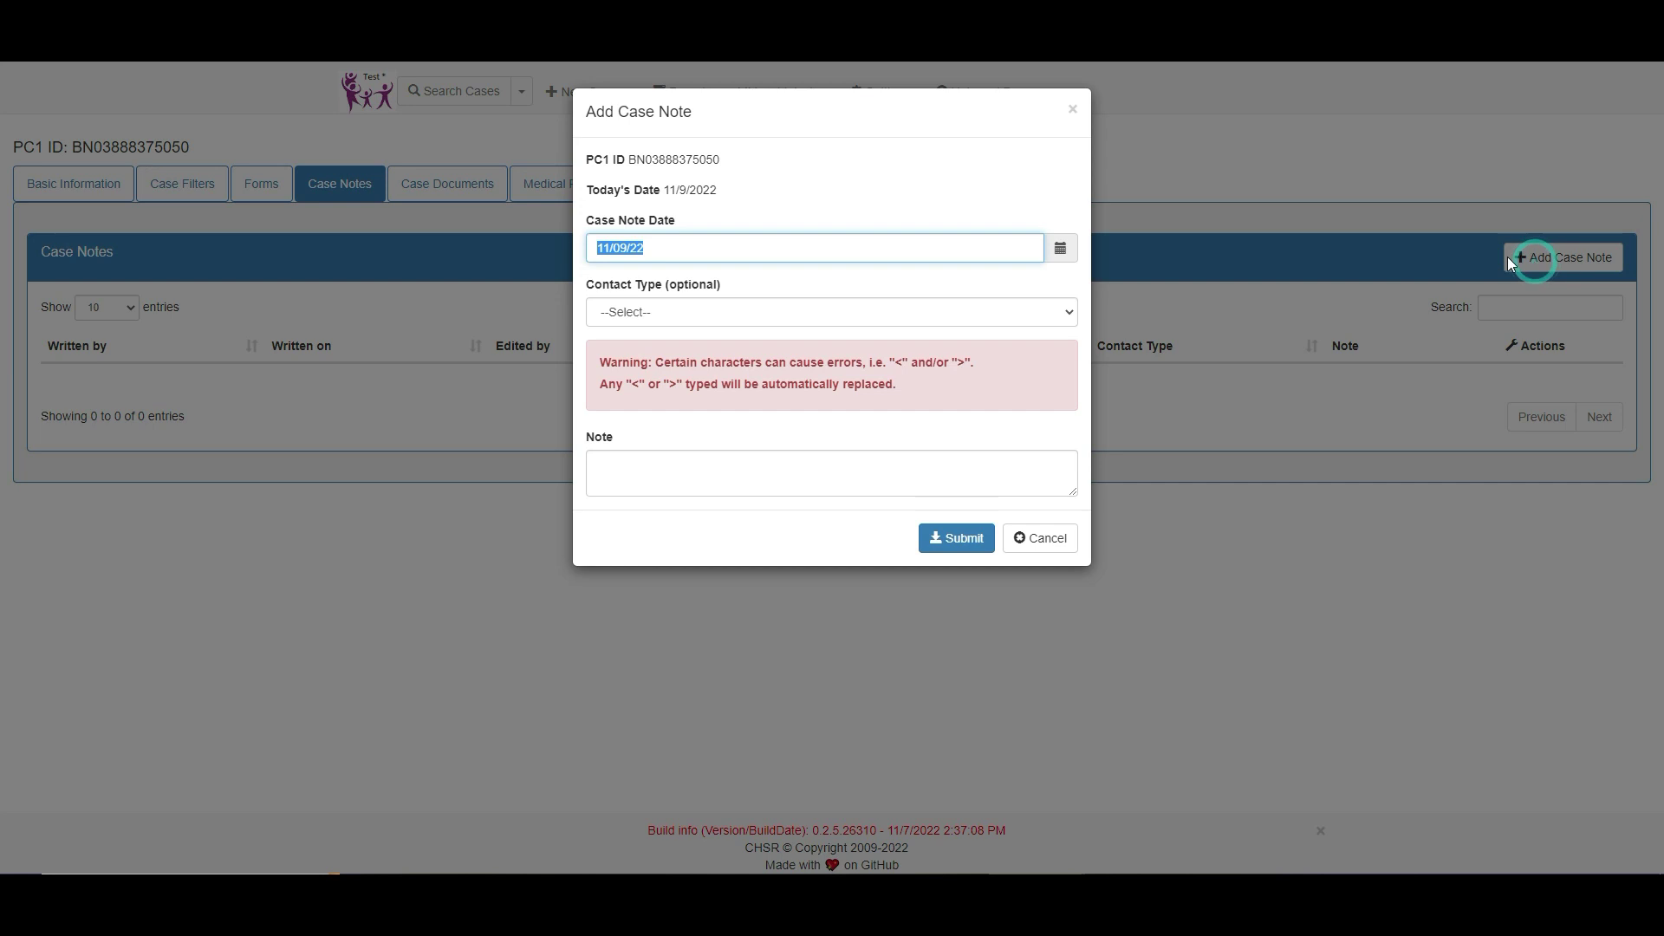
type("08/10/2")
left_click(814, 314)
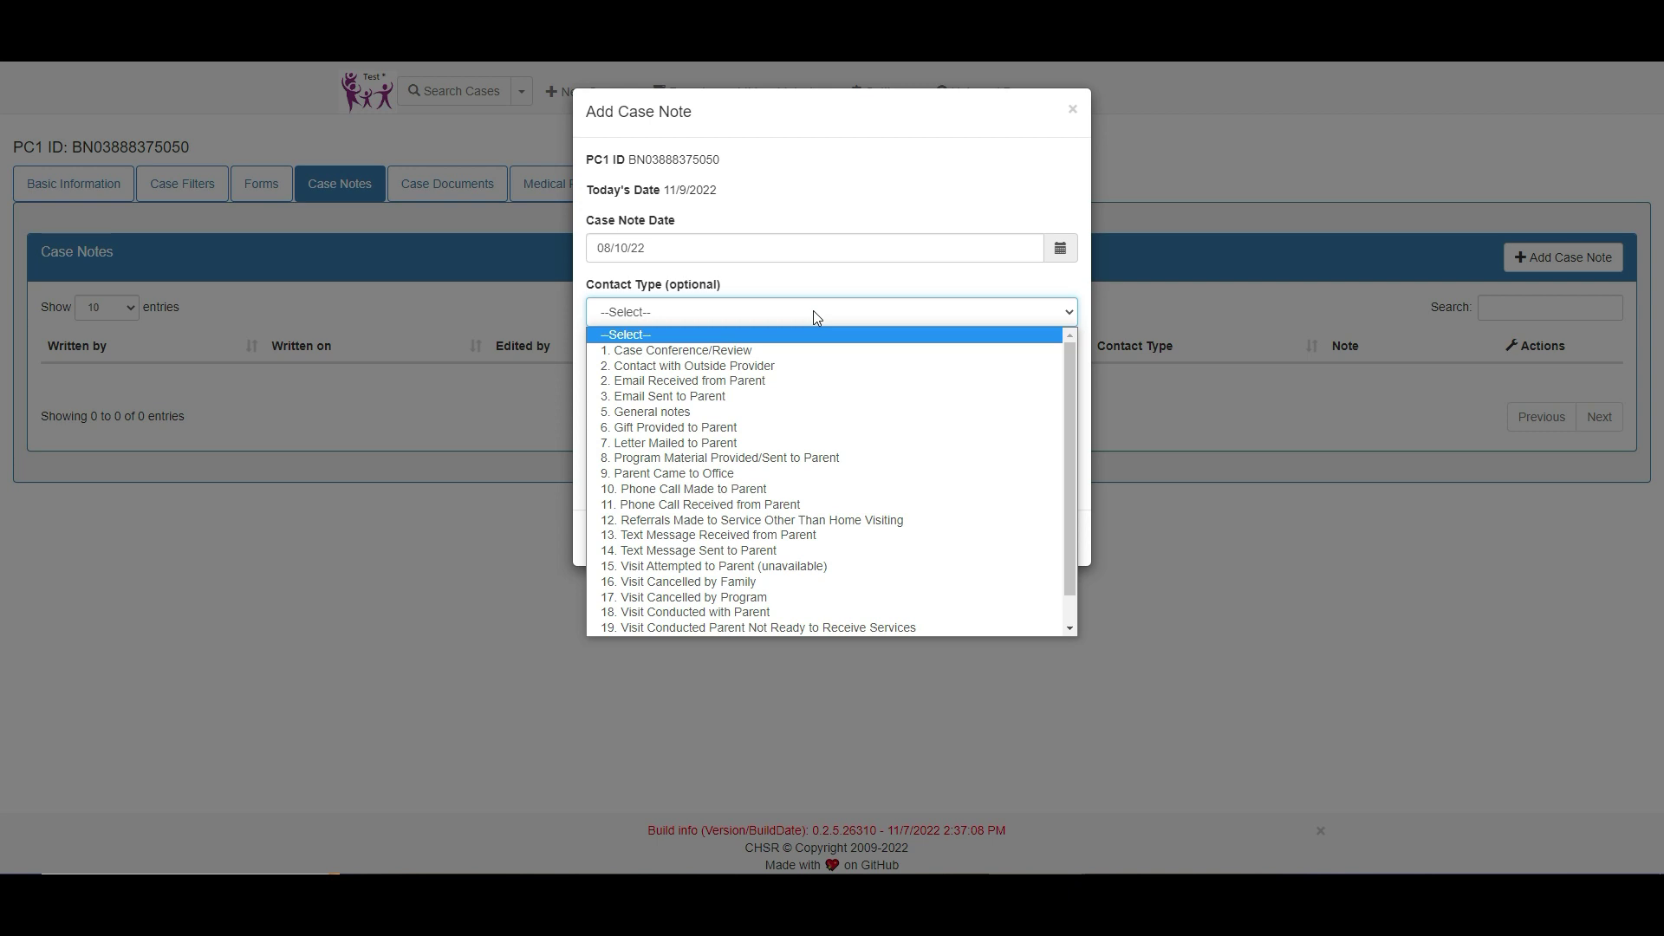
left_click(1055, 253)
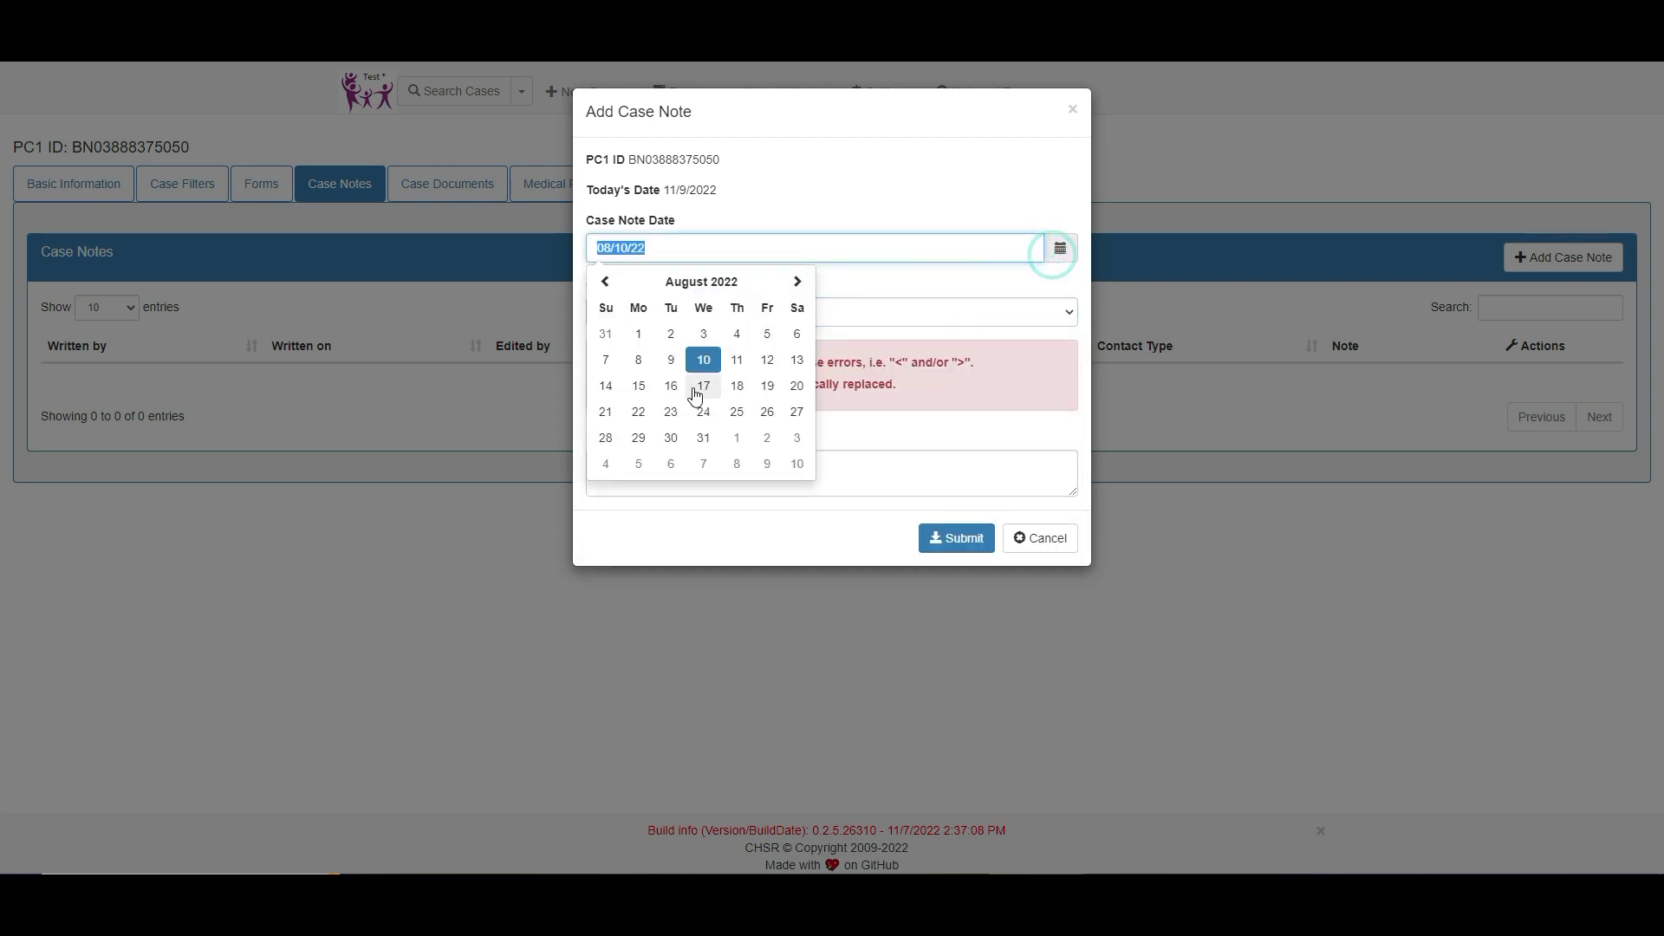
left_click(638, 387)
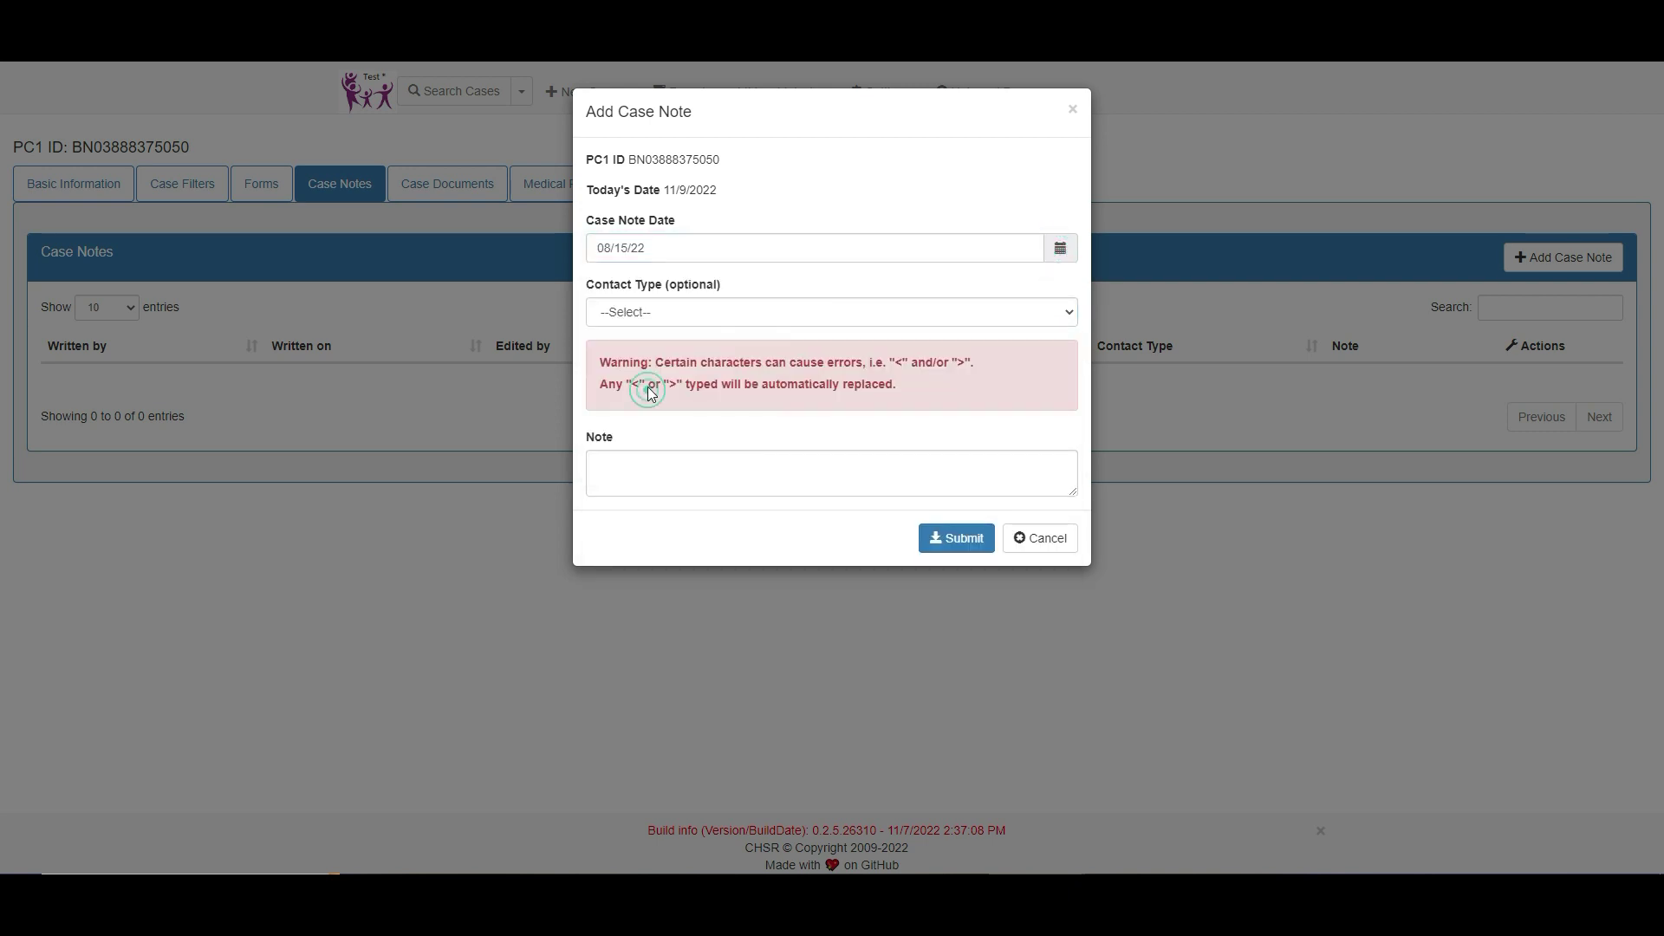
left_click(652, 315)
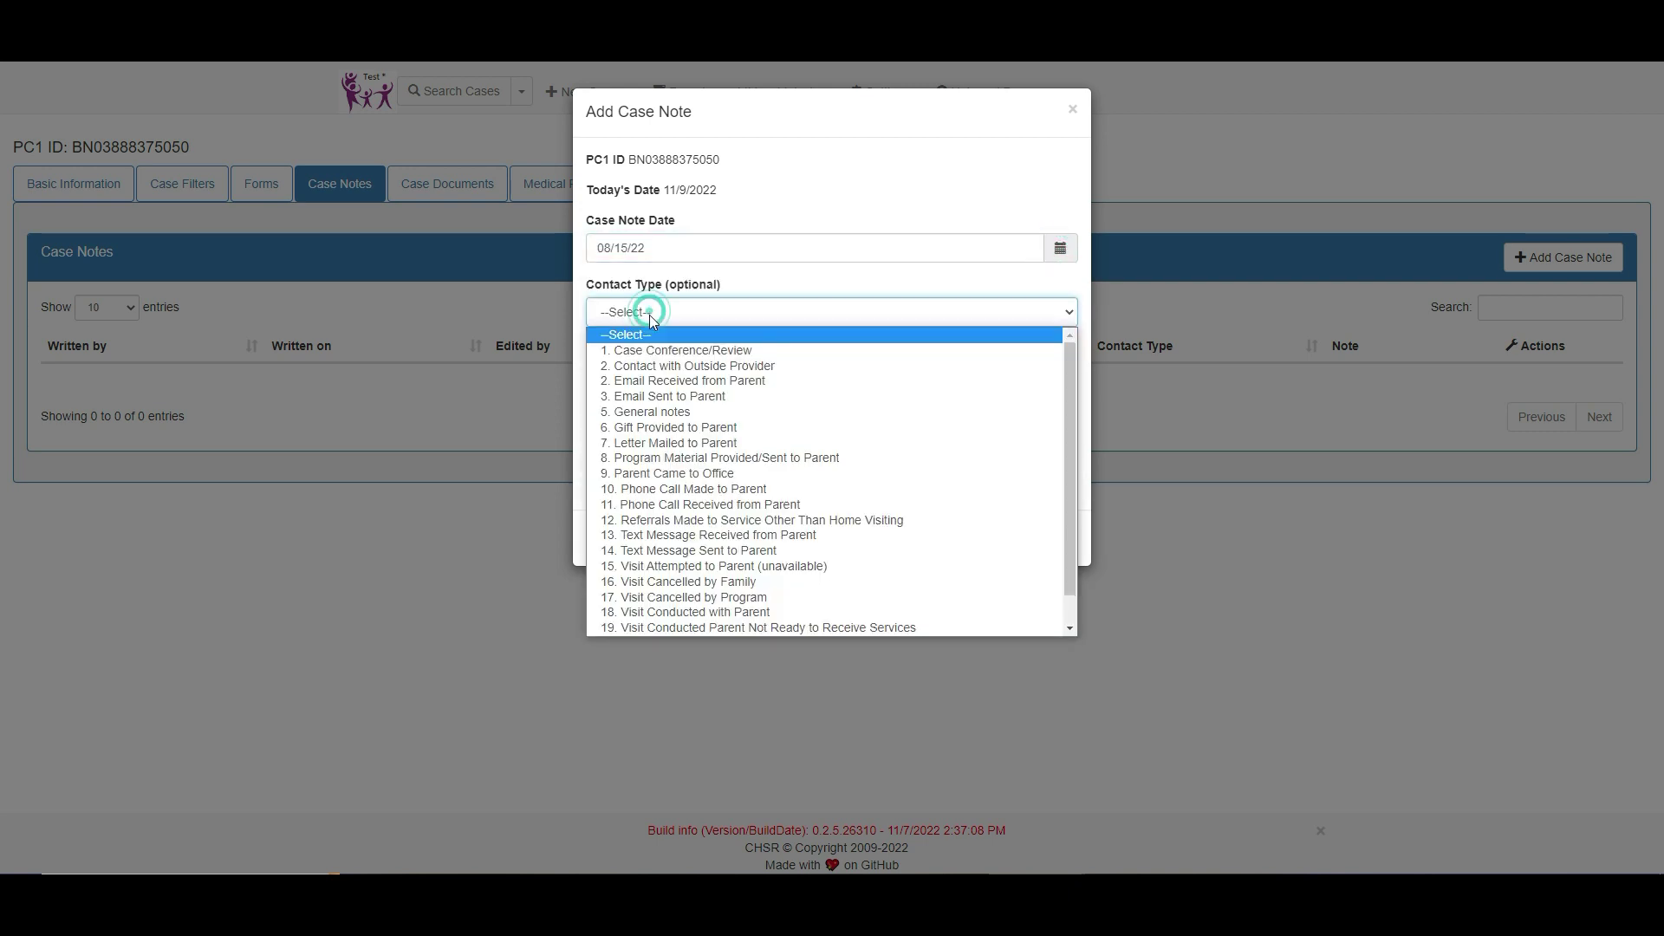
left_click(637, 489)
Step: Enter the note text 'phone call to mom' and submit the case note
left_click(632, 475)
type("phone to mom")
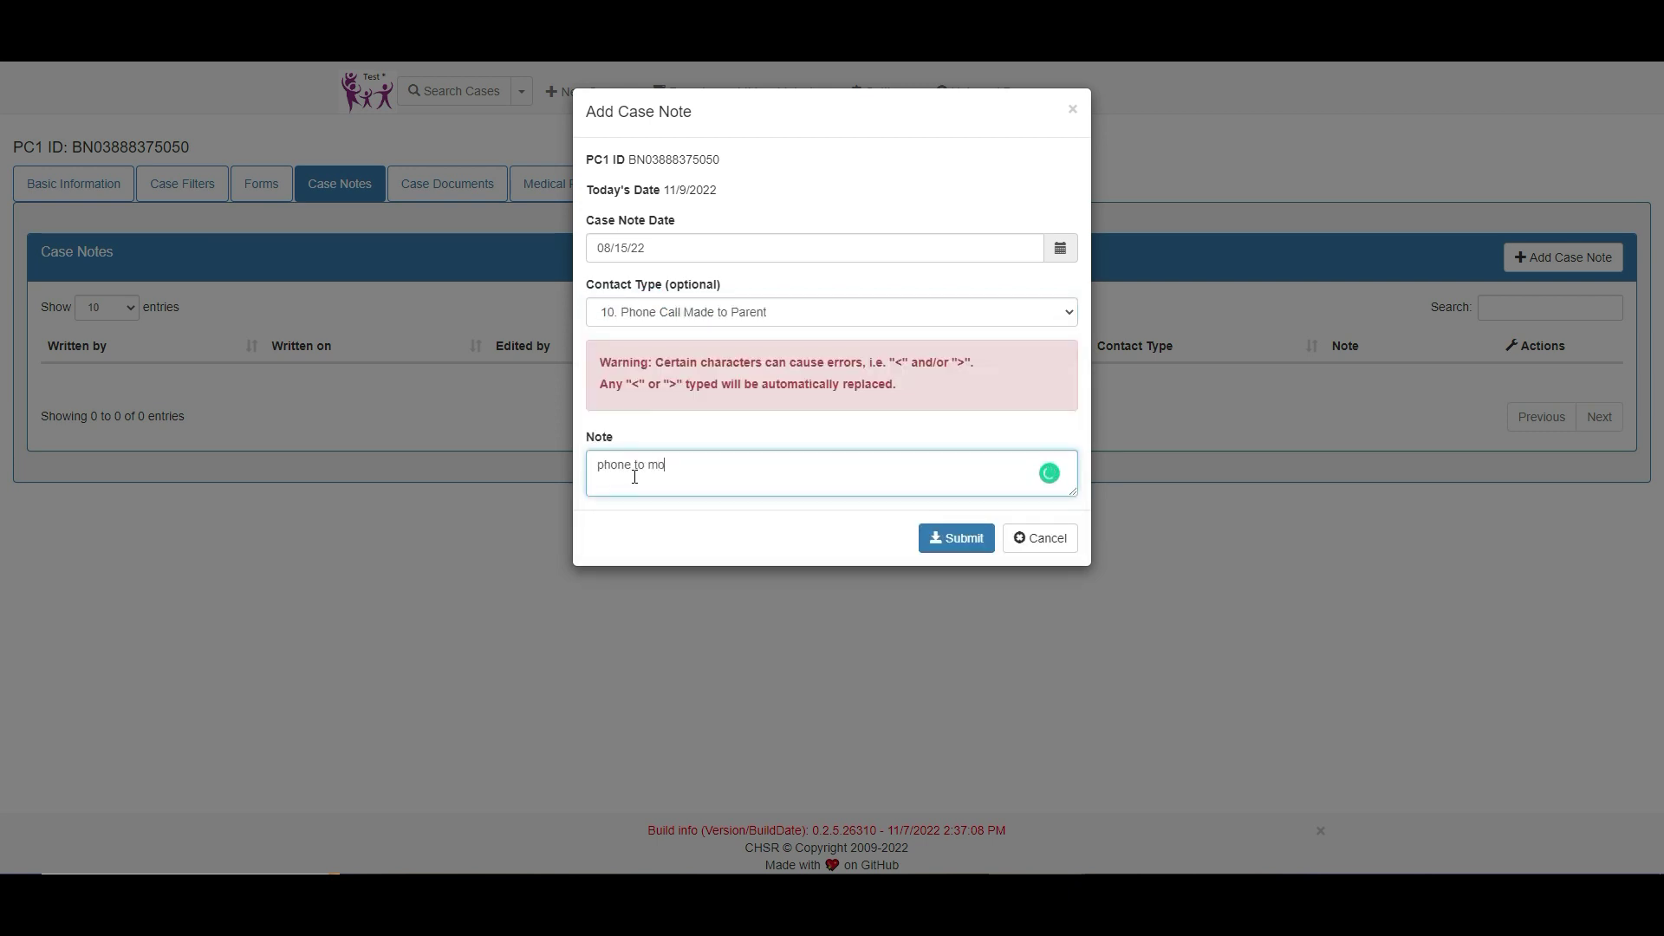
left_click(635, 468)
type("call ")
type("l")
left_click(960, 541)
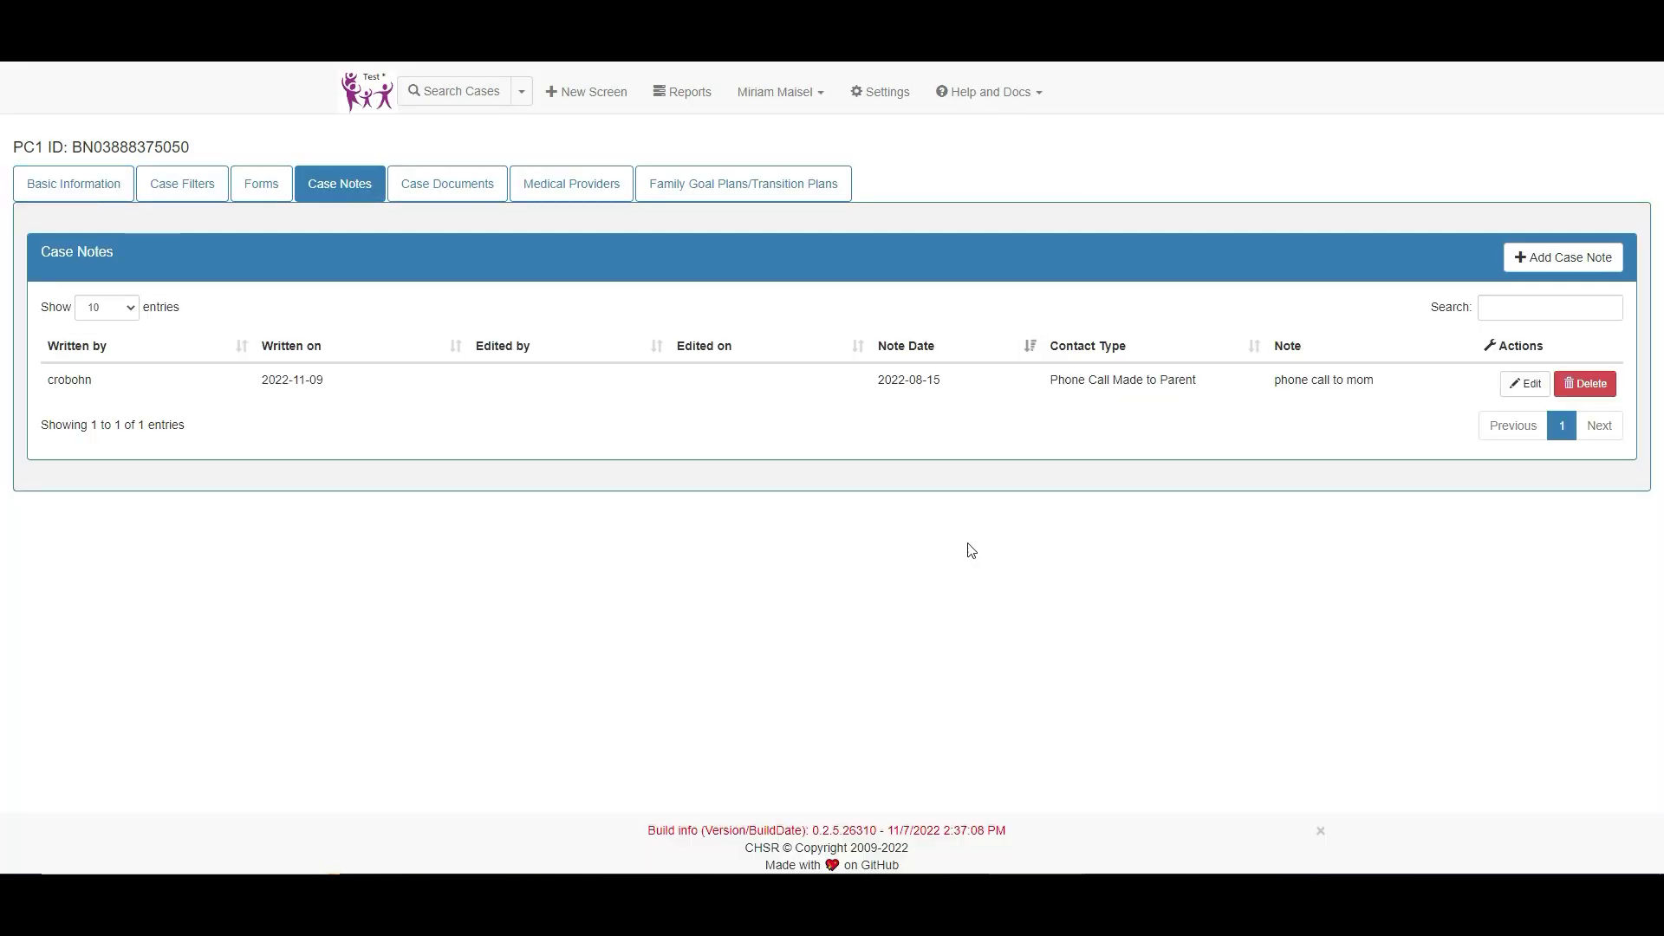
Step: Add a case note dated 08/16/22, Visit Attempted to Parent (unavailable), reading 'visit attempted'
left_click(1572, 258)
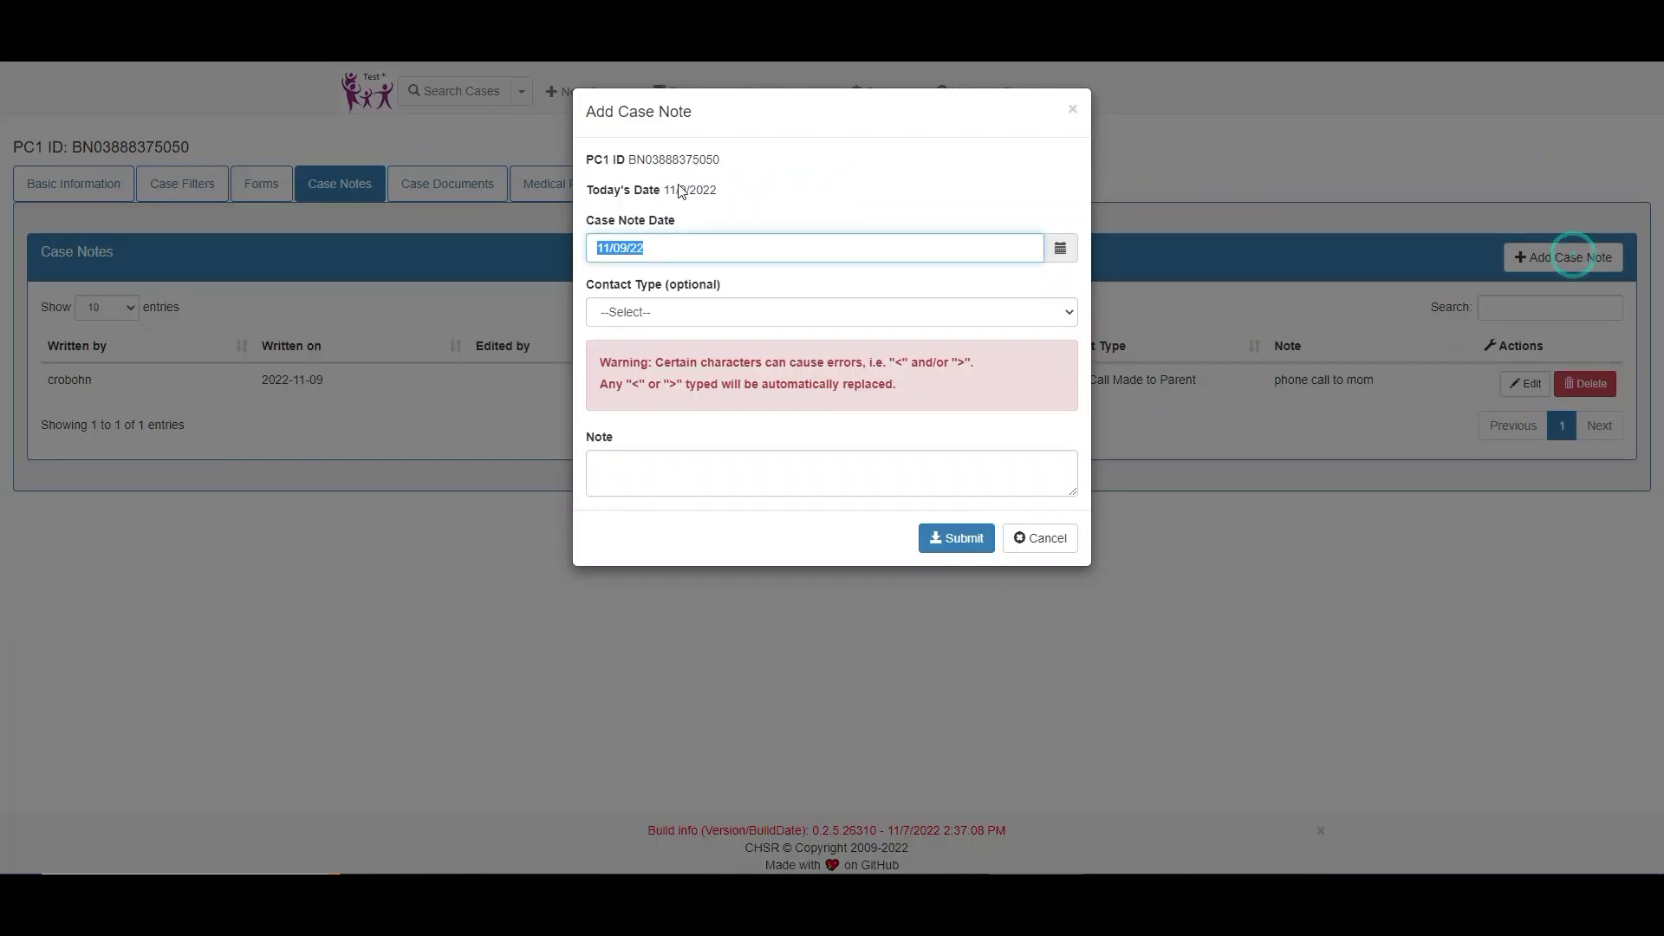
type("08/16/22")
left_click(635, 312)
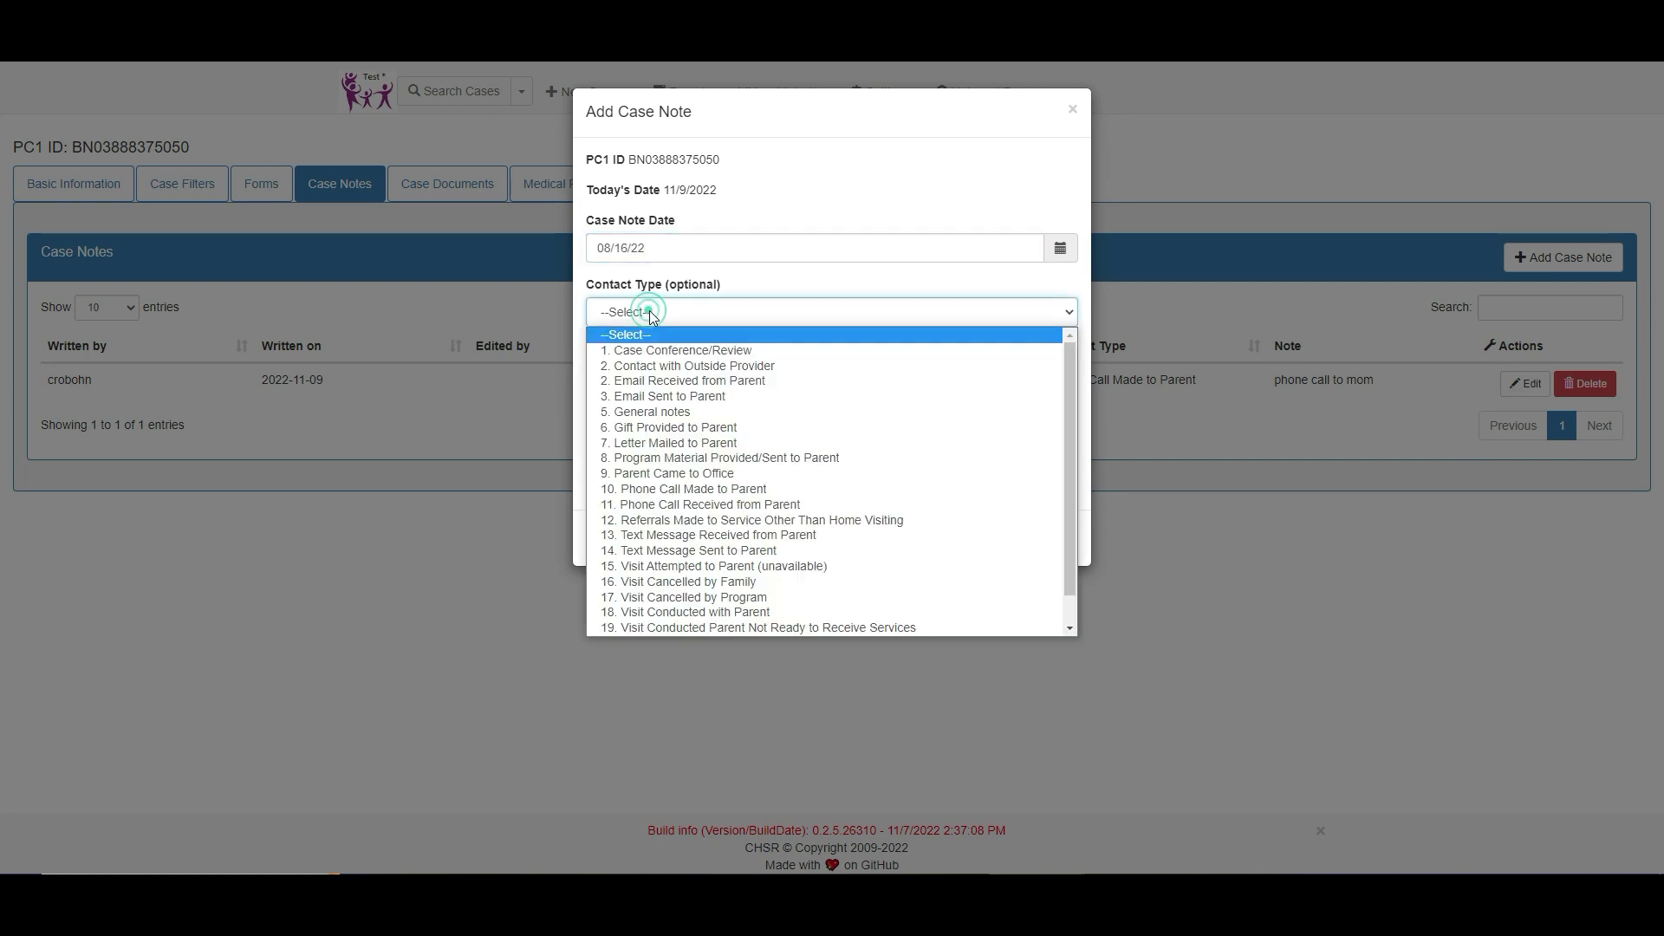
left_click(699, 568)
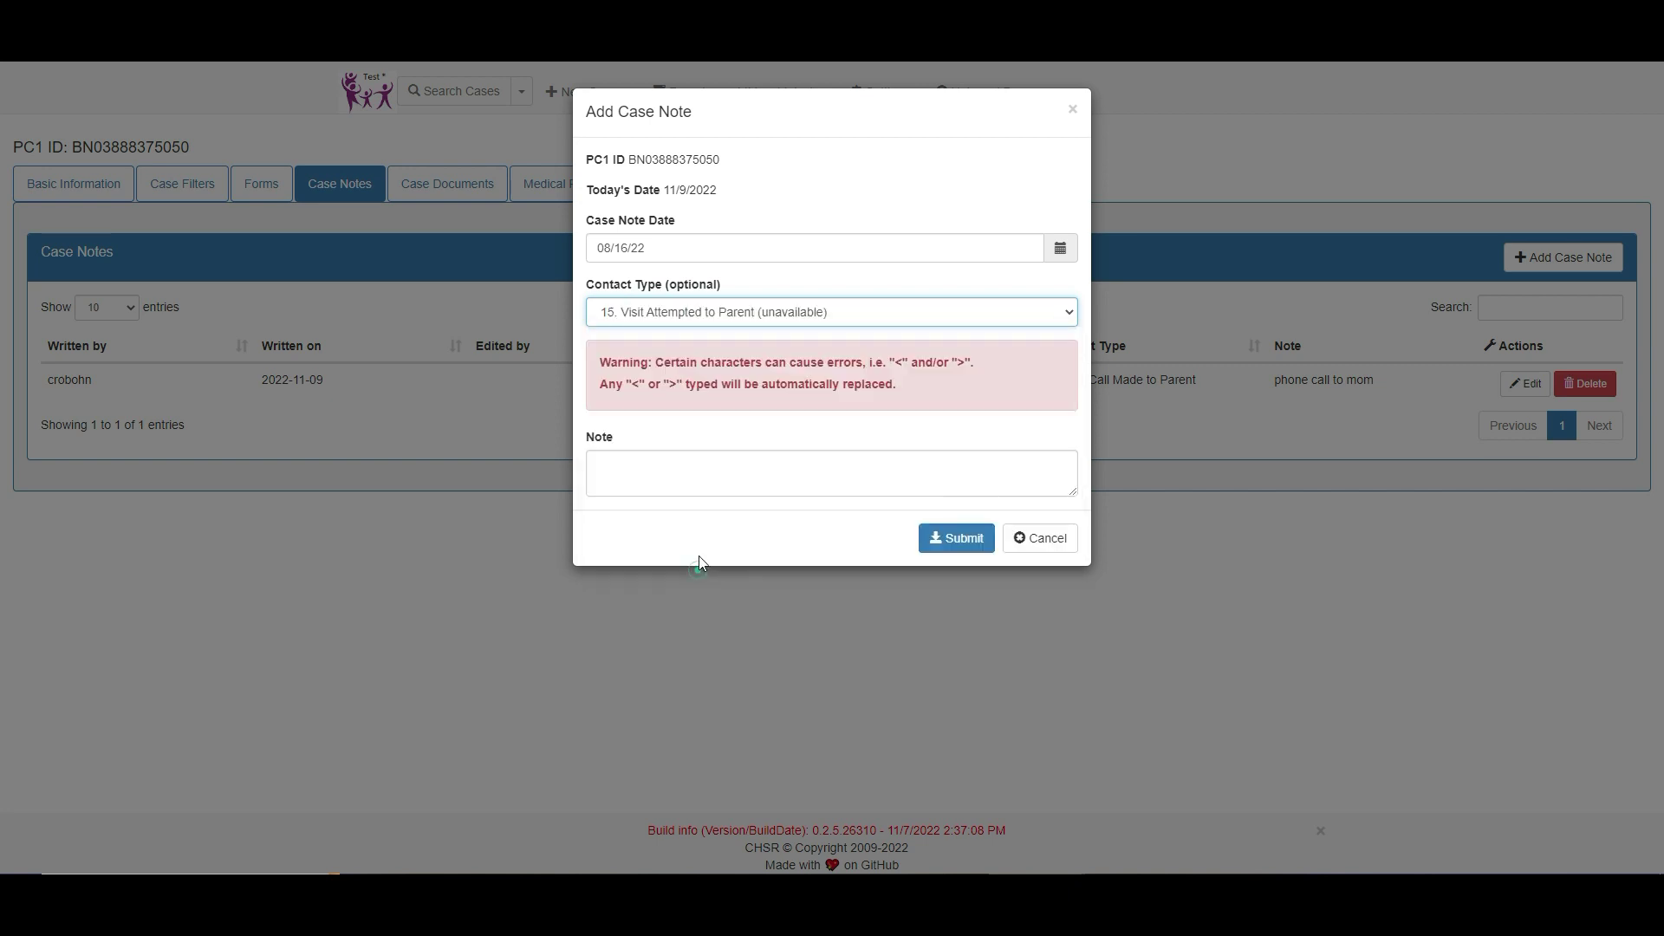
left_click(701, 486)
type("visit attempted")
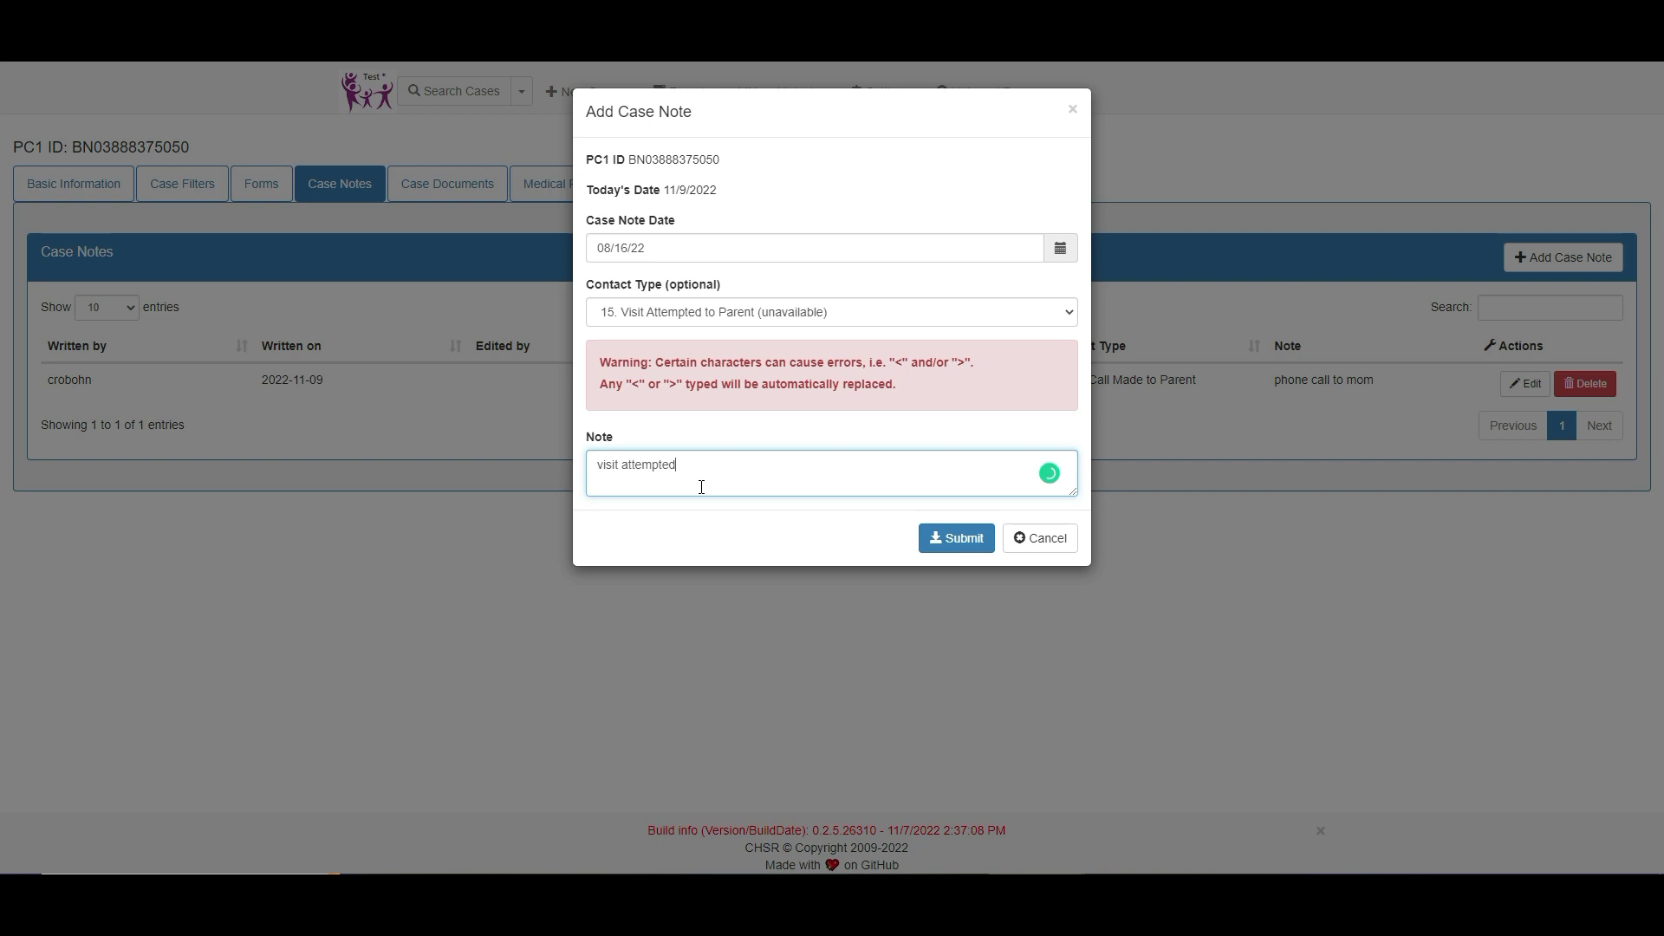
left_click(939, 541)
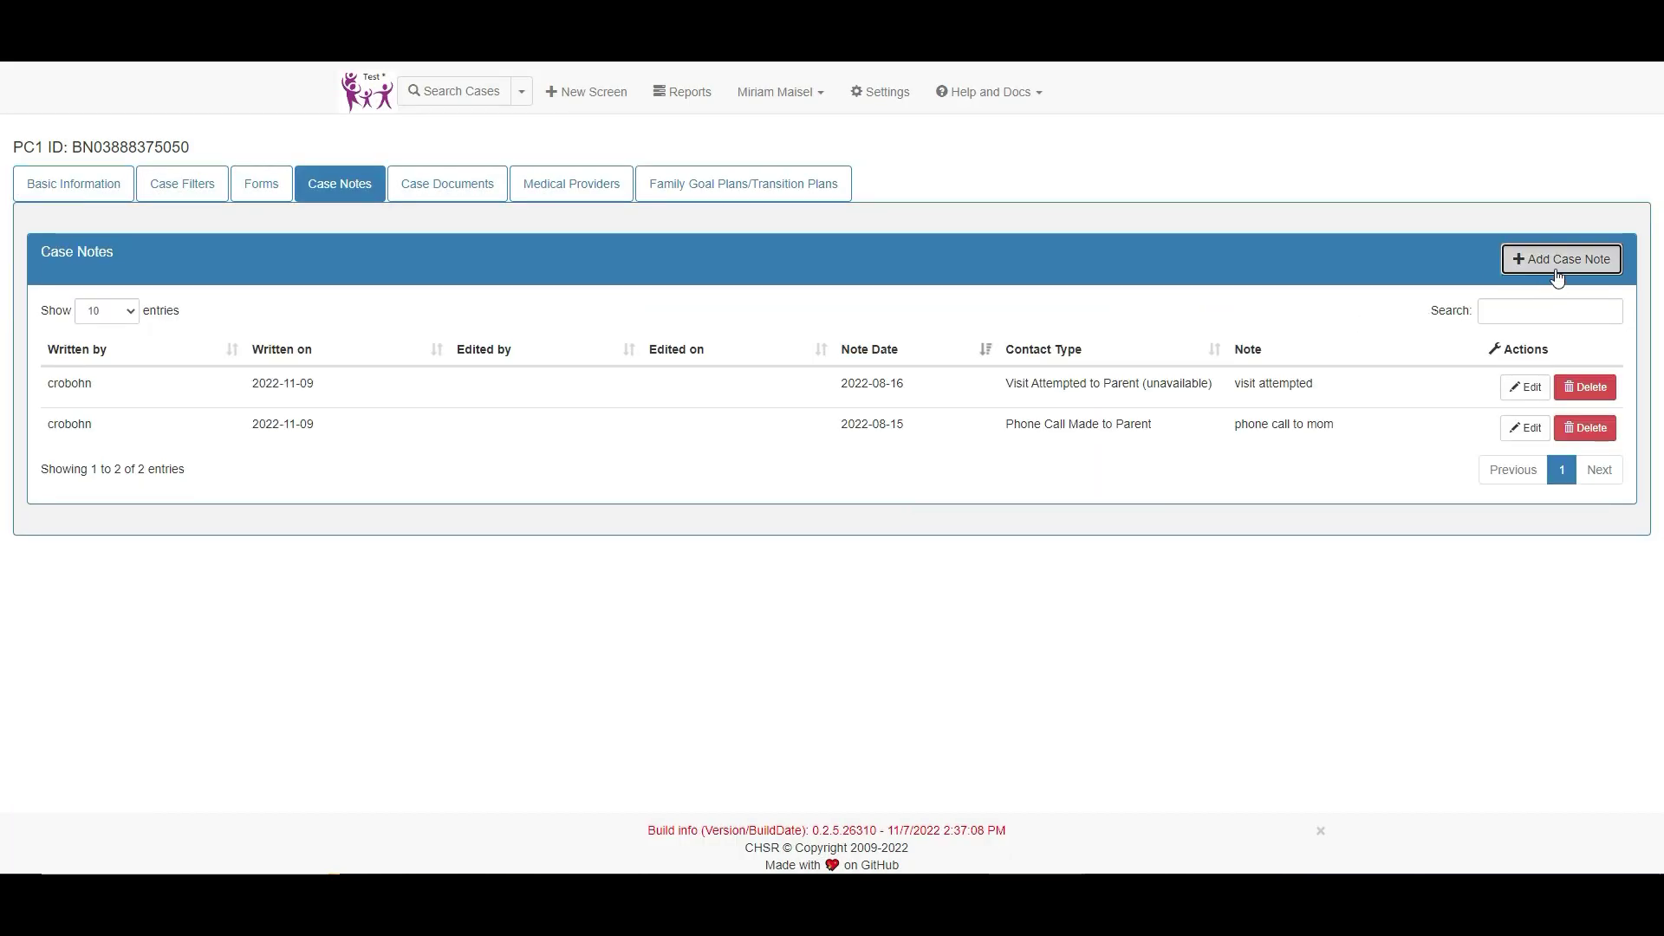
Step: Add a case note dated 08/20/22, Gift Provided to Parent, reading 'gifts'
left_click(1563, 257)
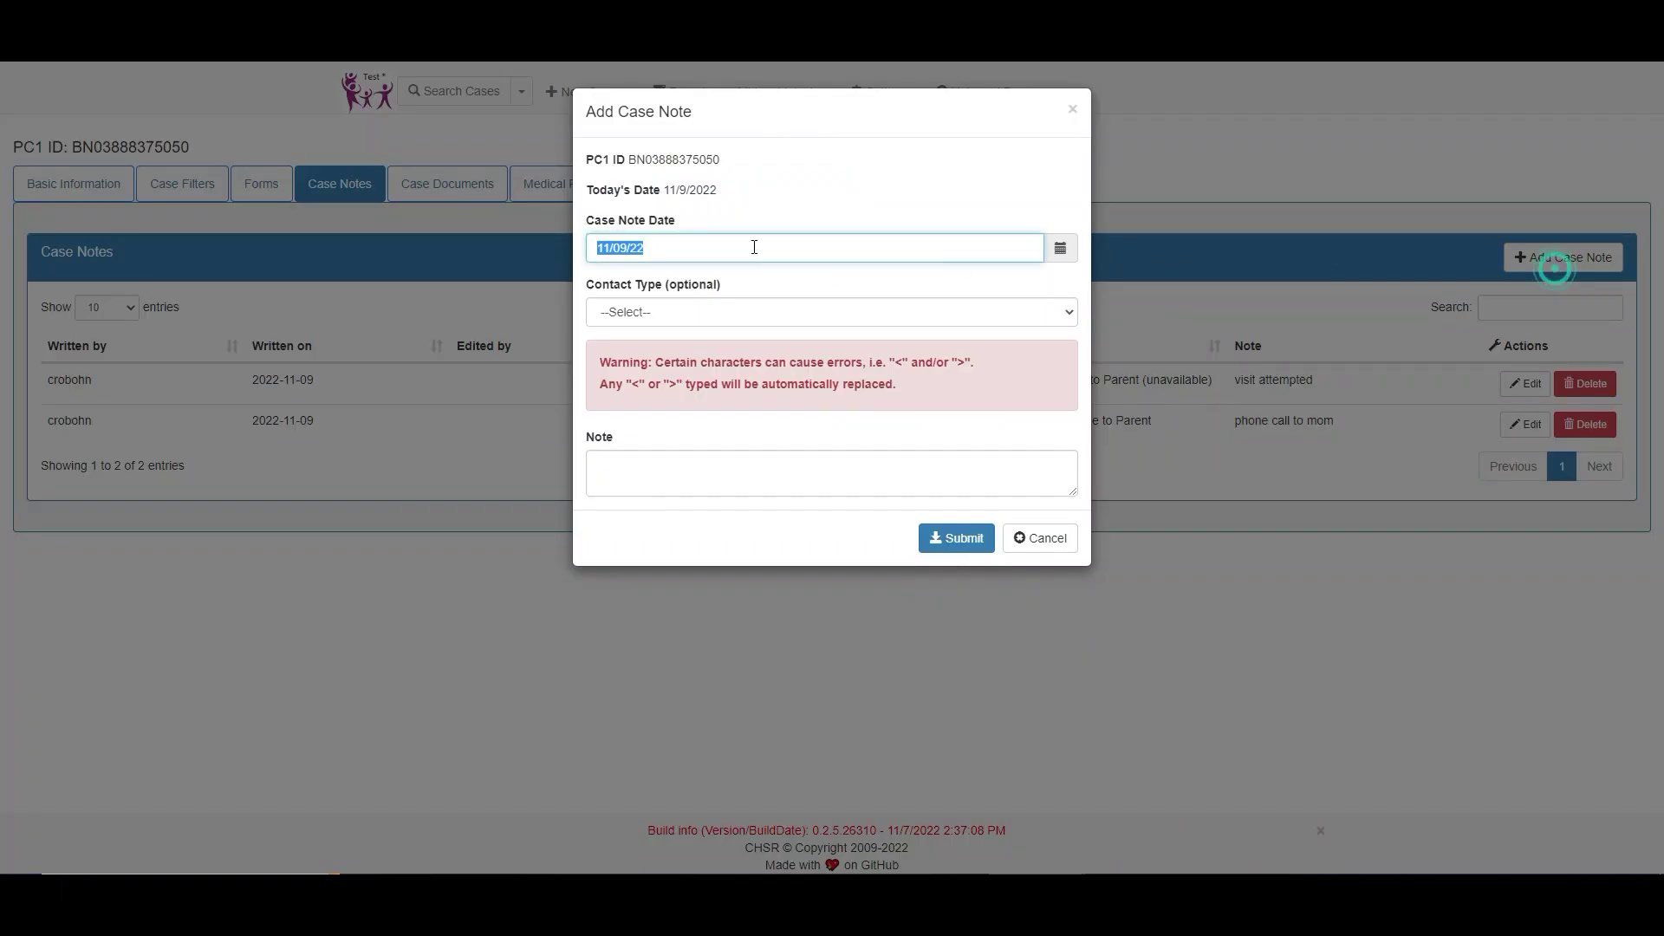
type("08/20/2")
left_click(664, 312)
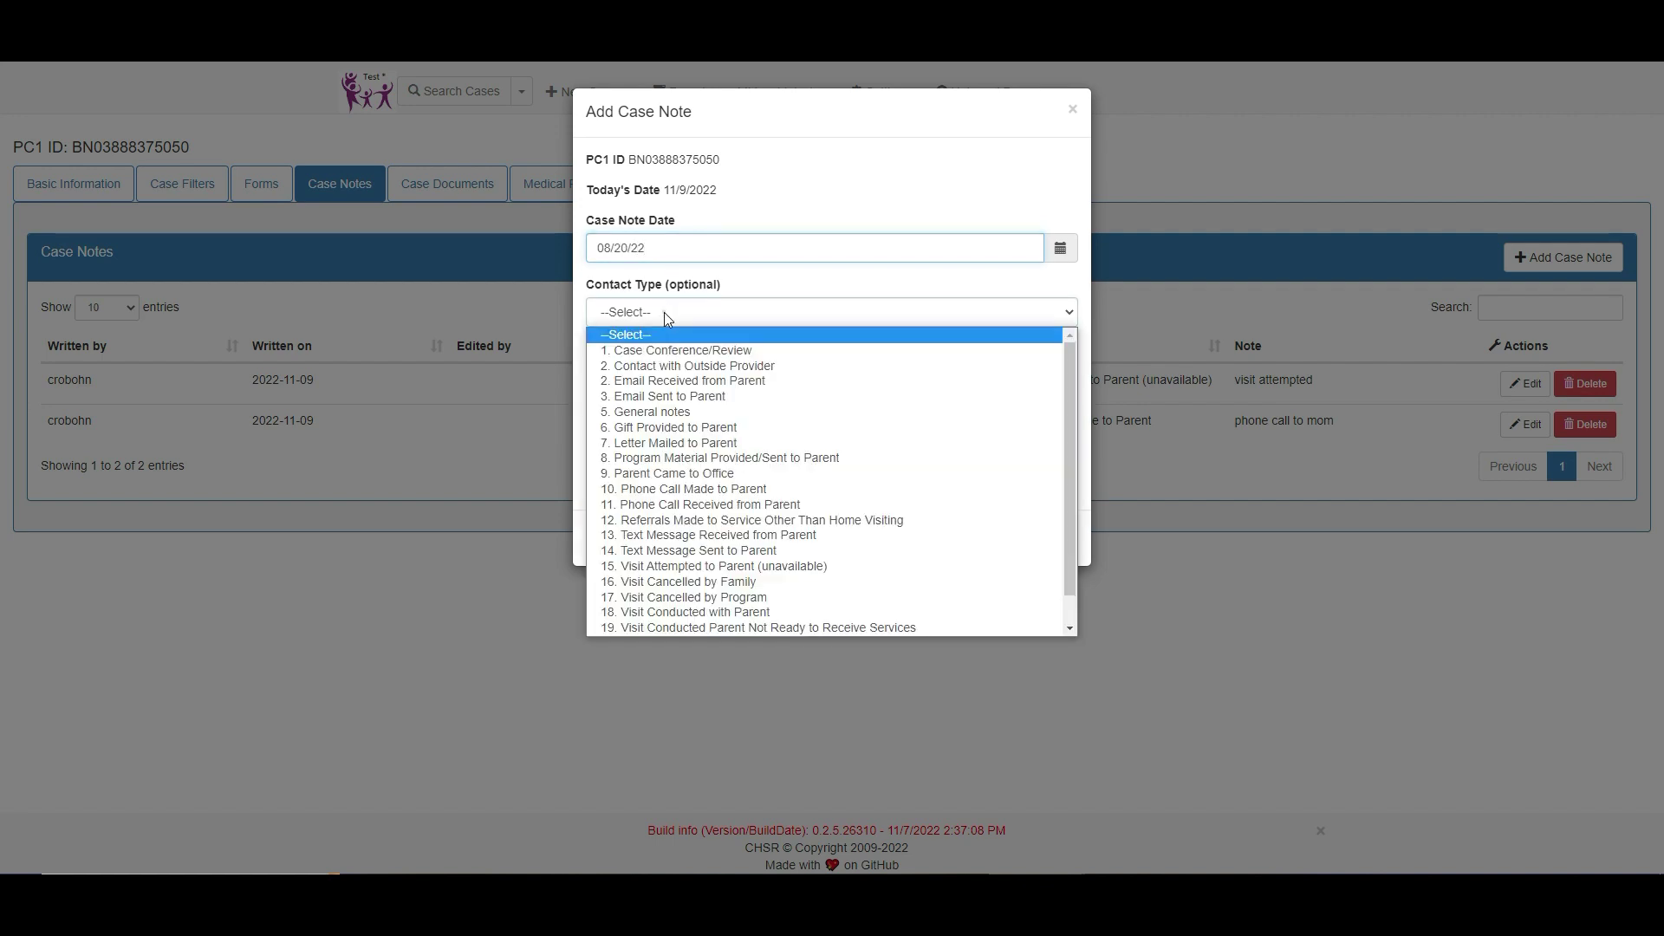
left_click(673, 426)
left_click(906, 473)
type("gifts")
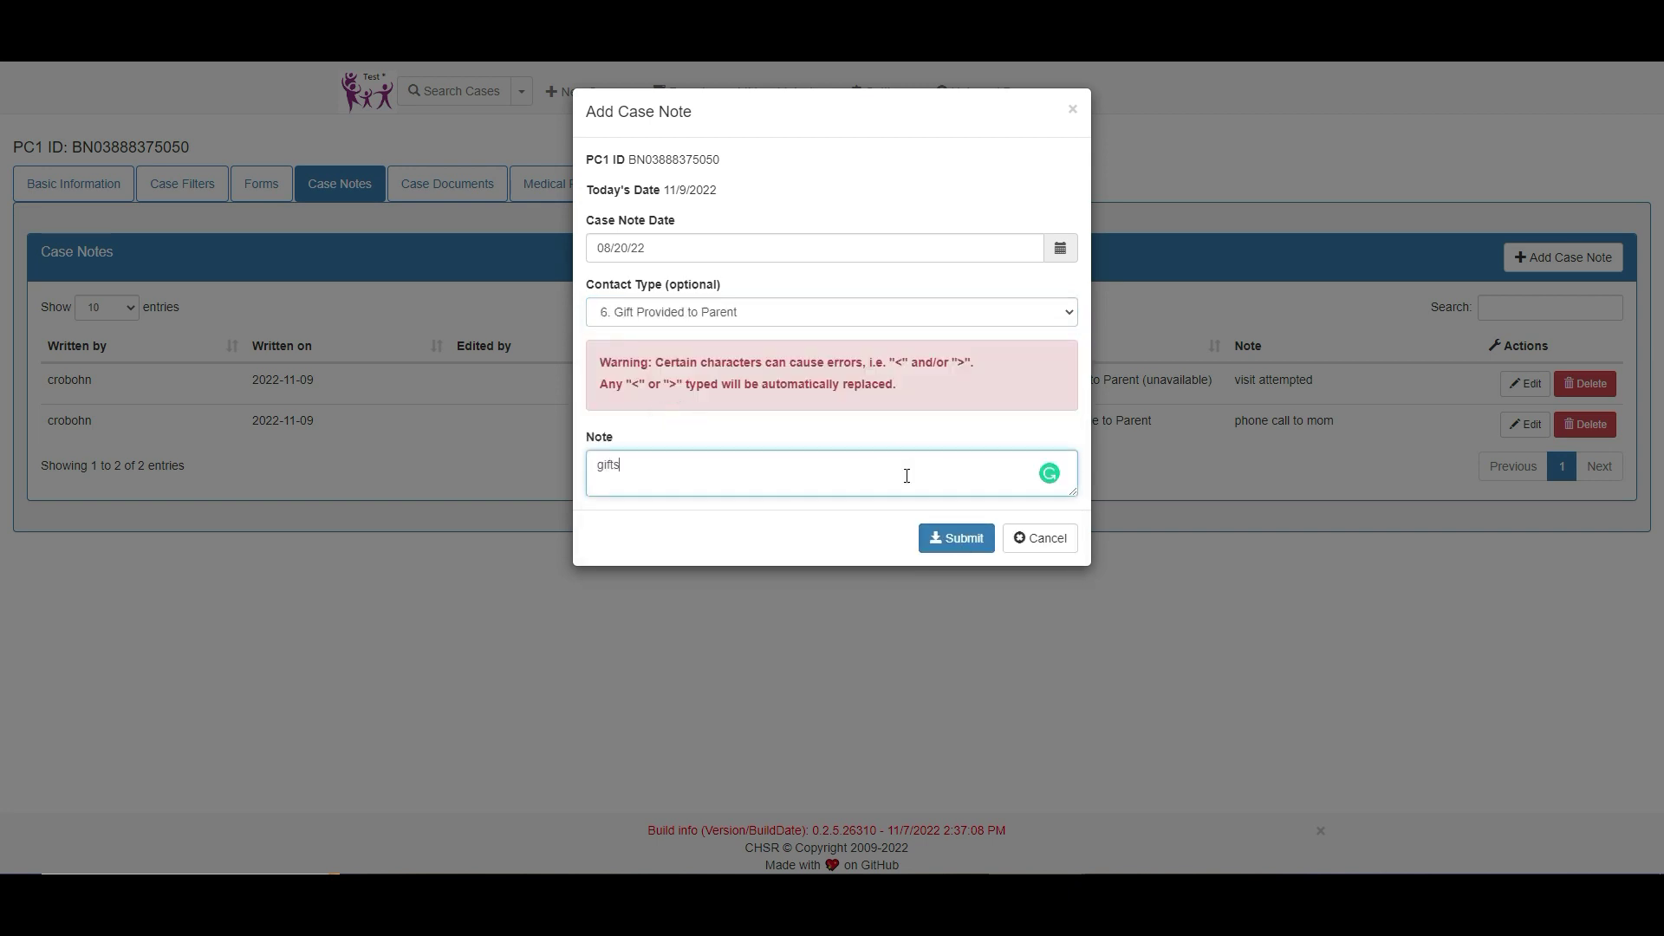
left_click(971, 539)
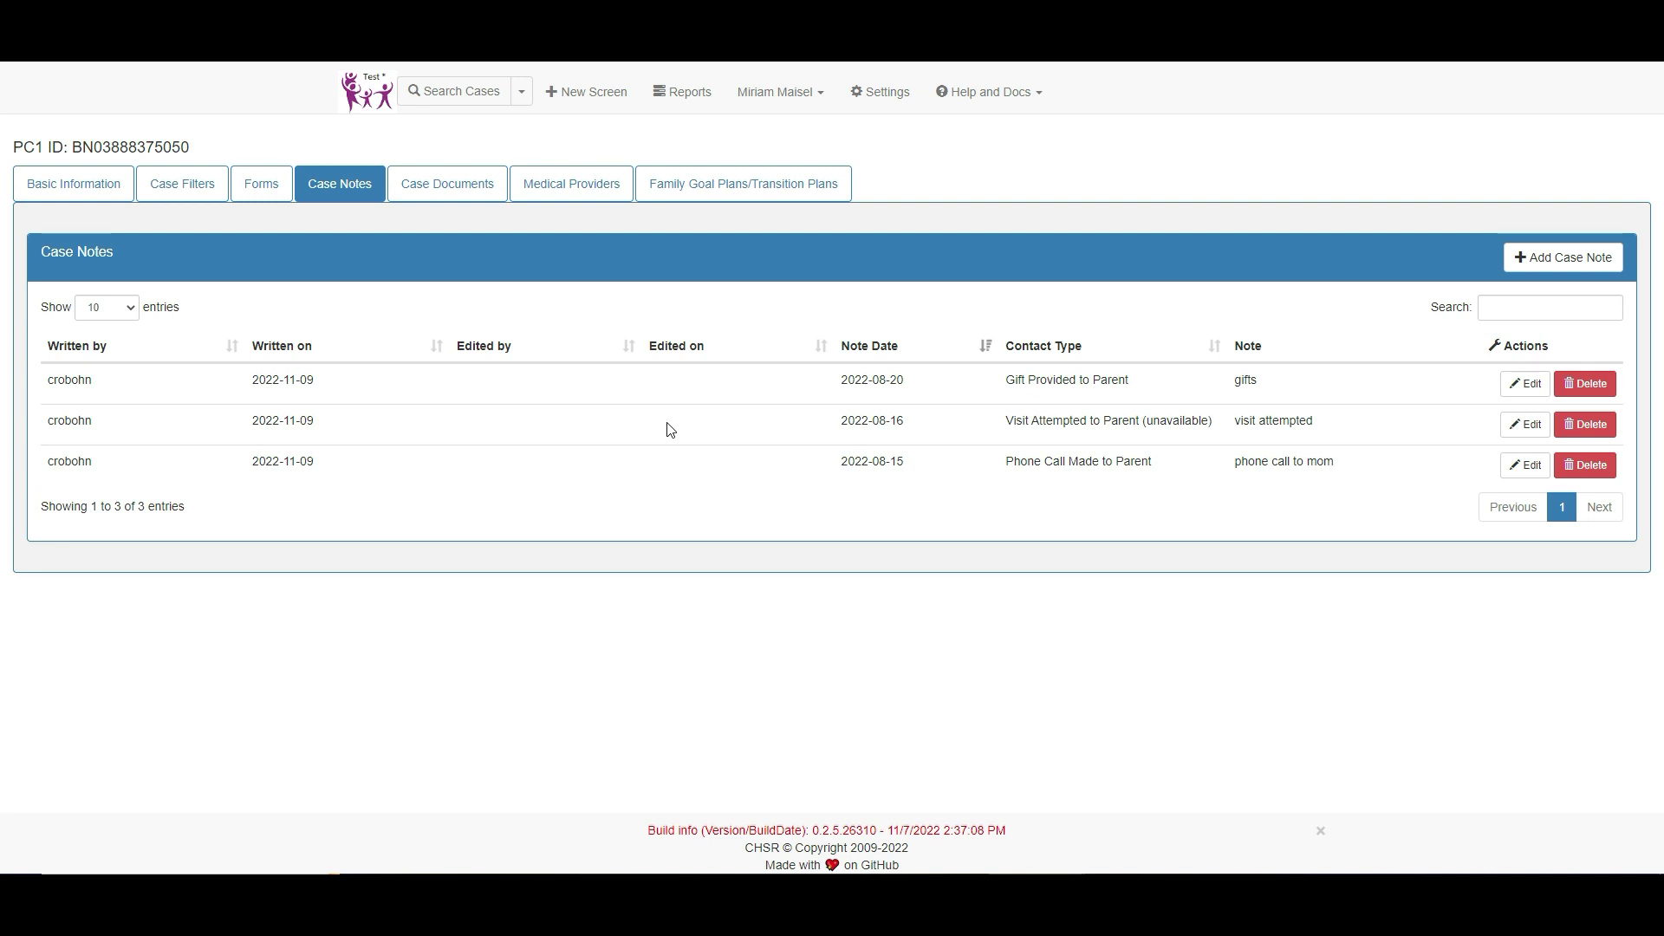
Step: From the Forms tab, create a new Engagement Log for activity month 08/2022
left_click(261, 184)
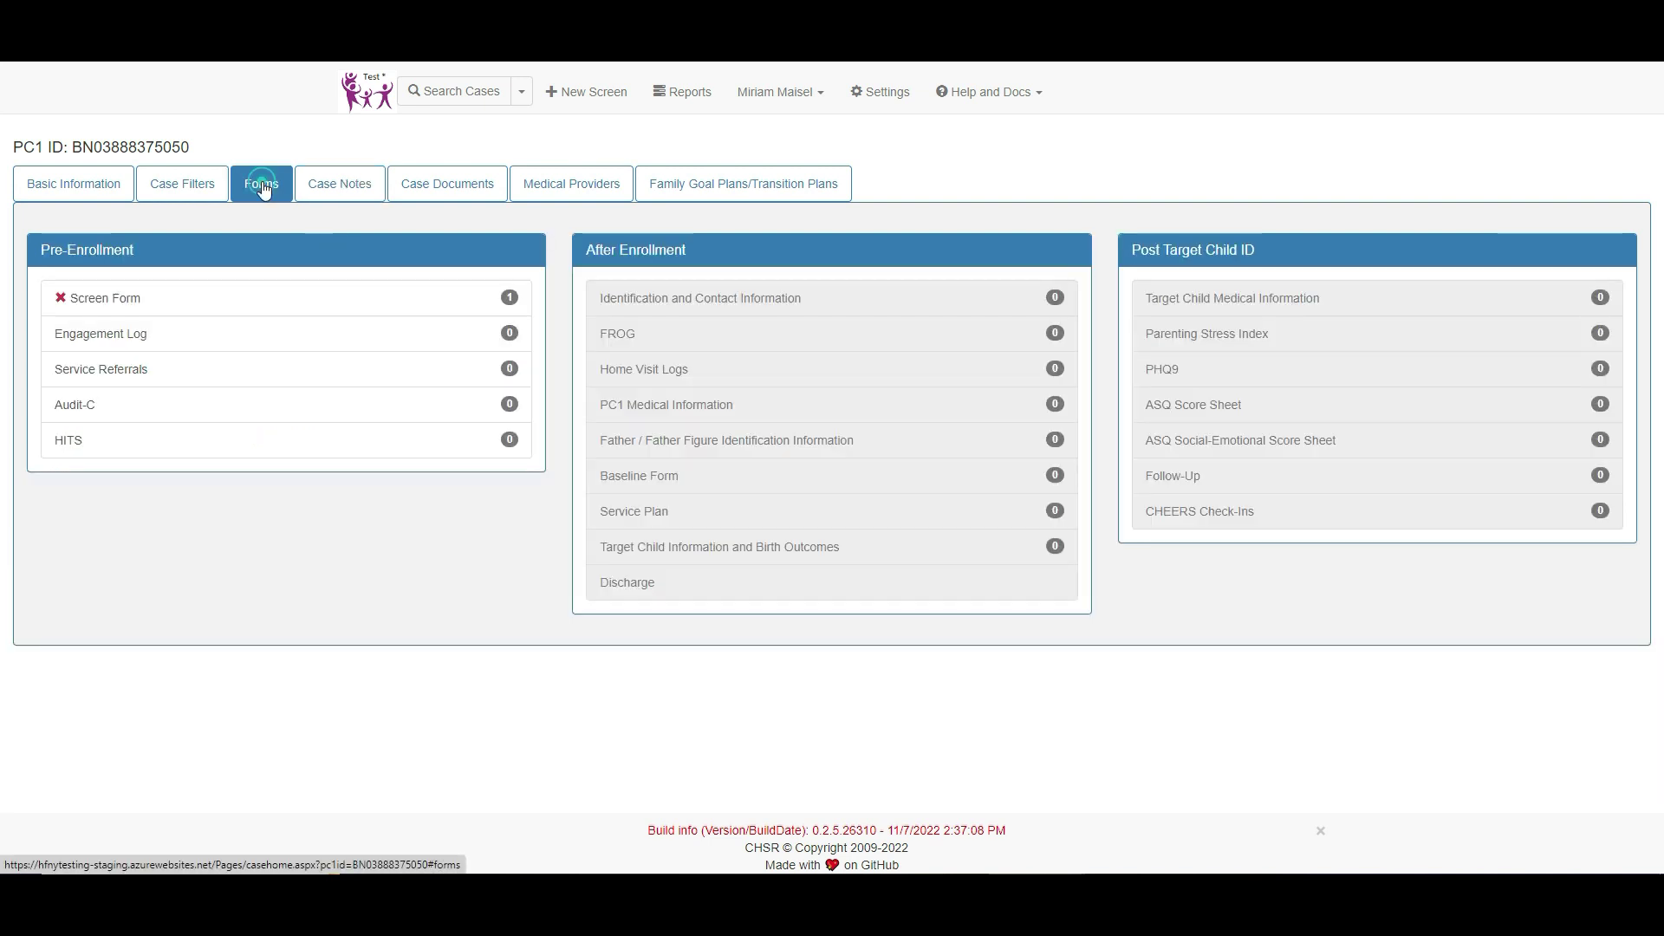
left_click(113, 343)
left_click(871, 198)
left_click(869, 192)
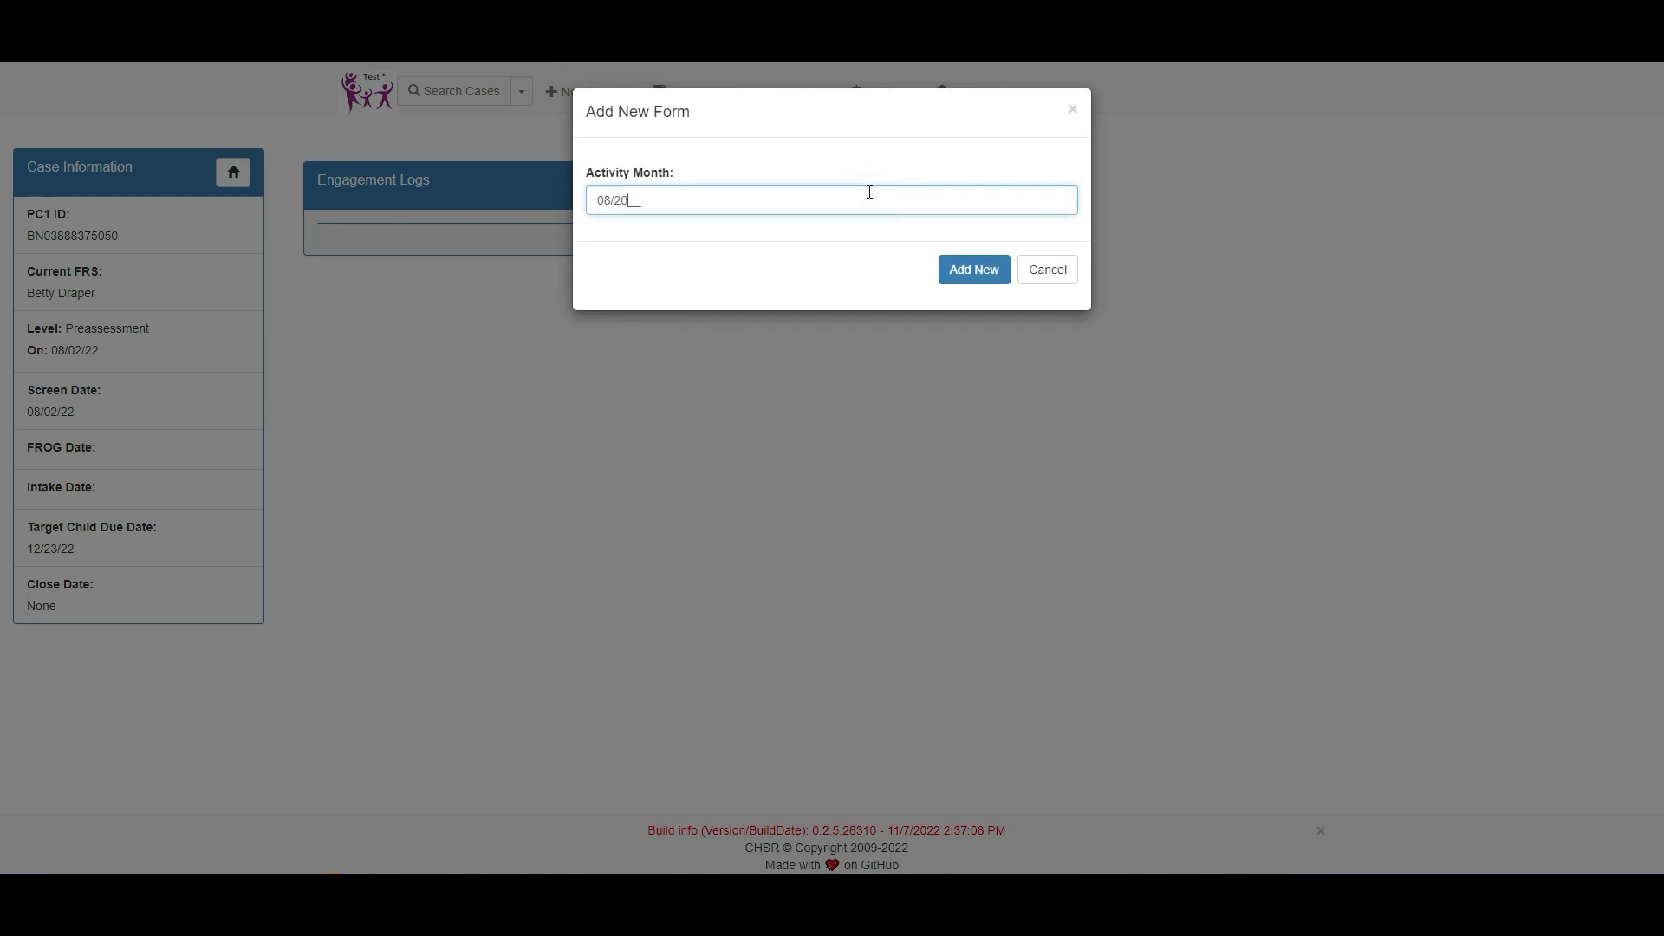
left_click(958, 269)
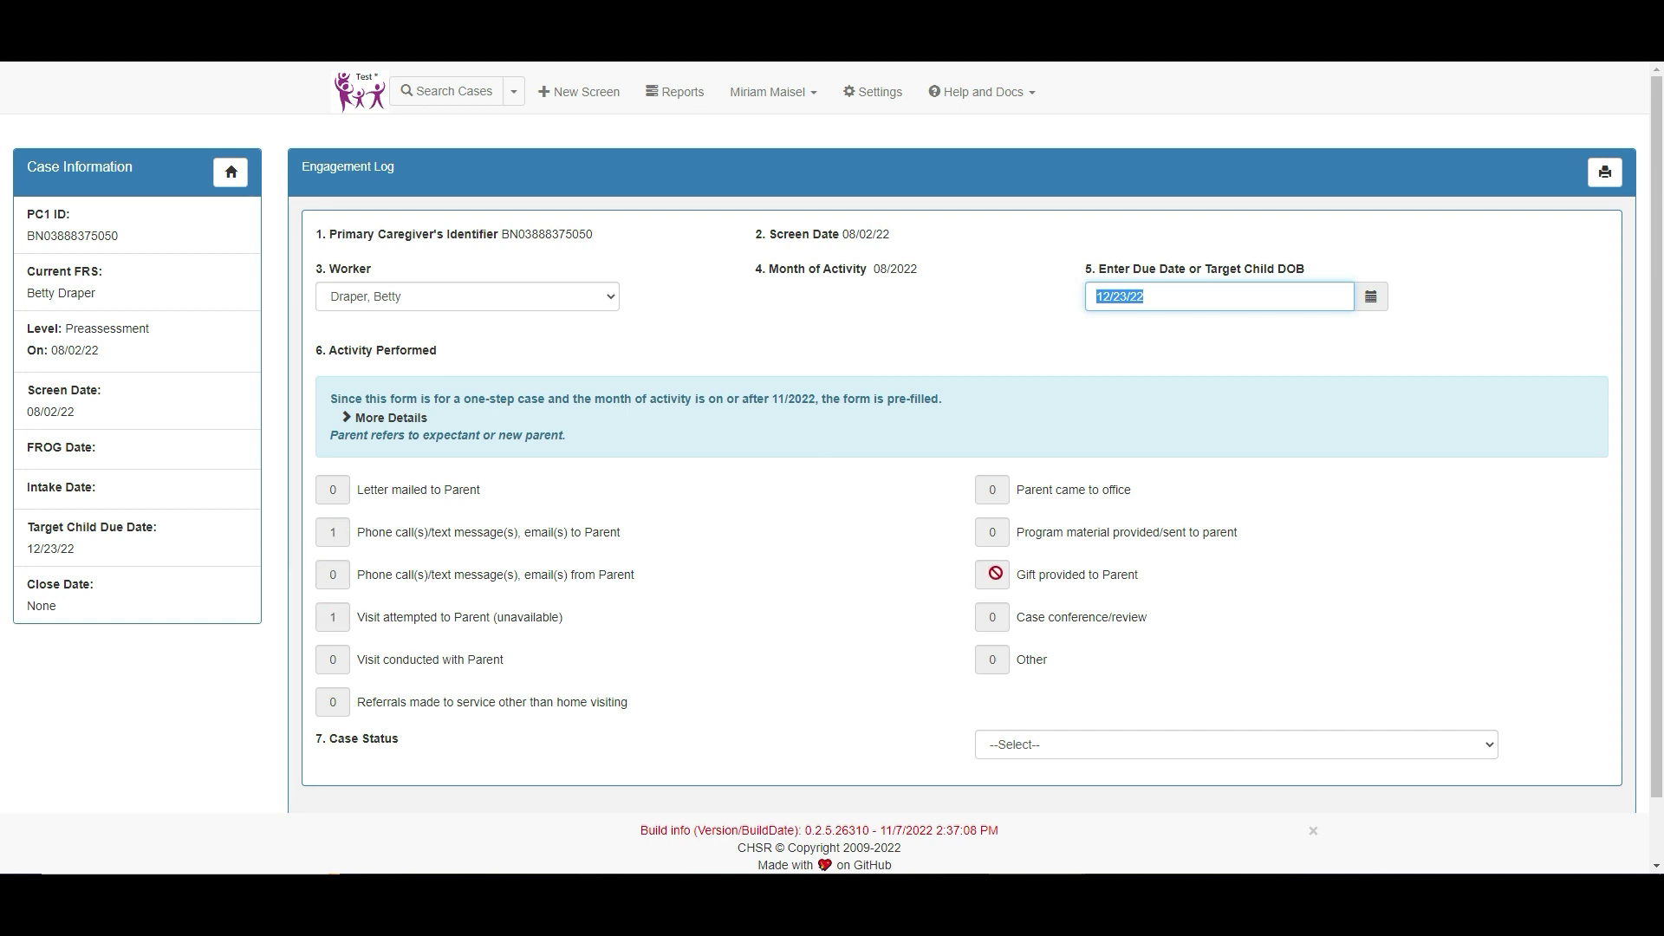
Step: Set case status to 2. Parent Enrolls, mark assigned Yes, and choose the worker
scroll(1193, 600, "down", 1)
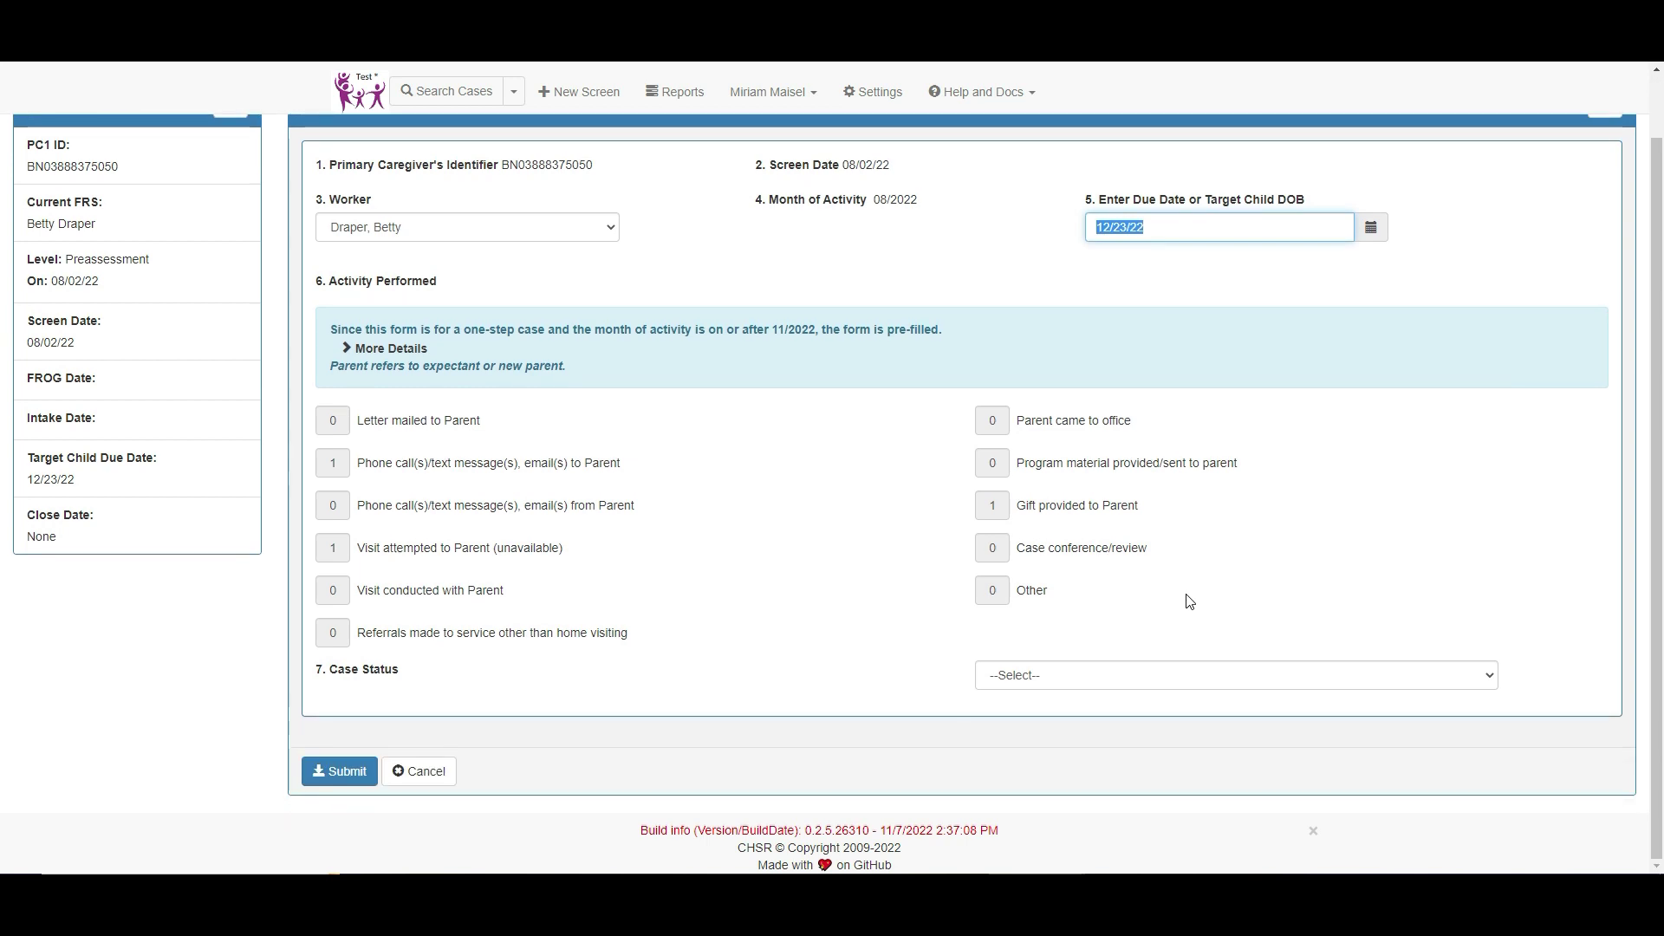
left_click(1147, 681)
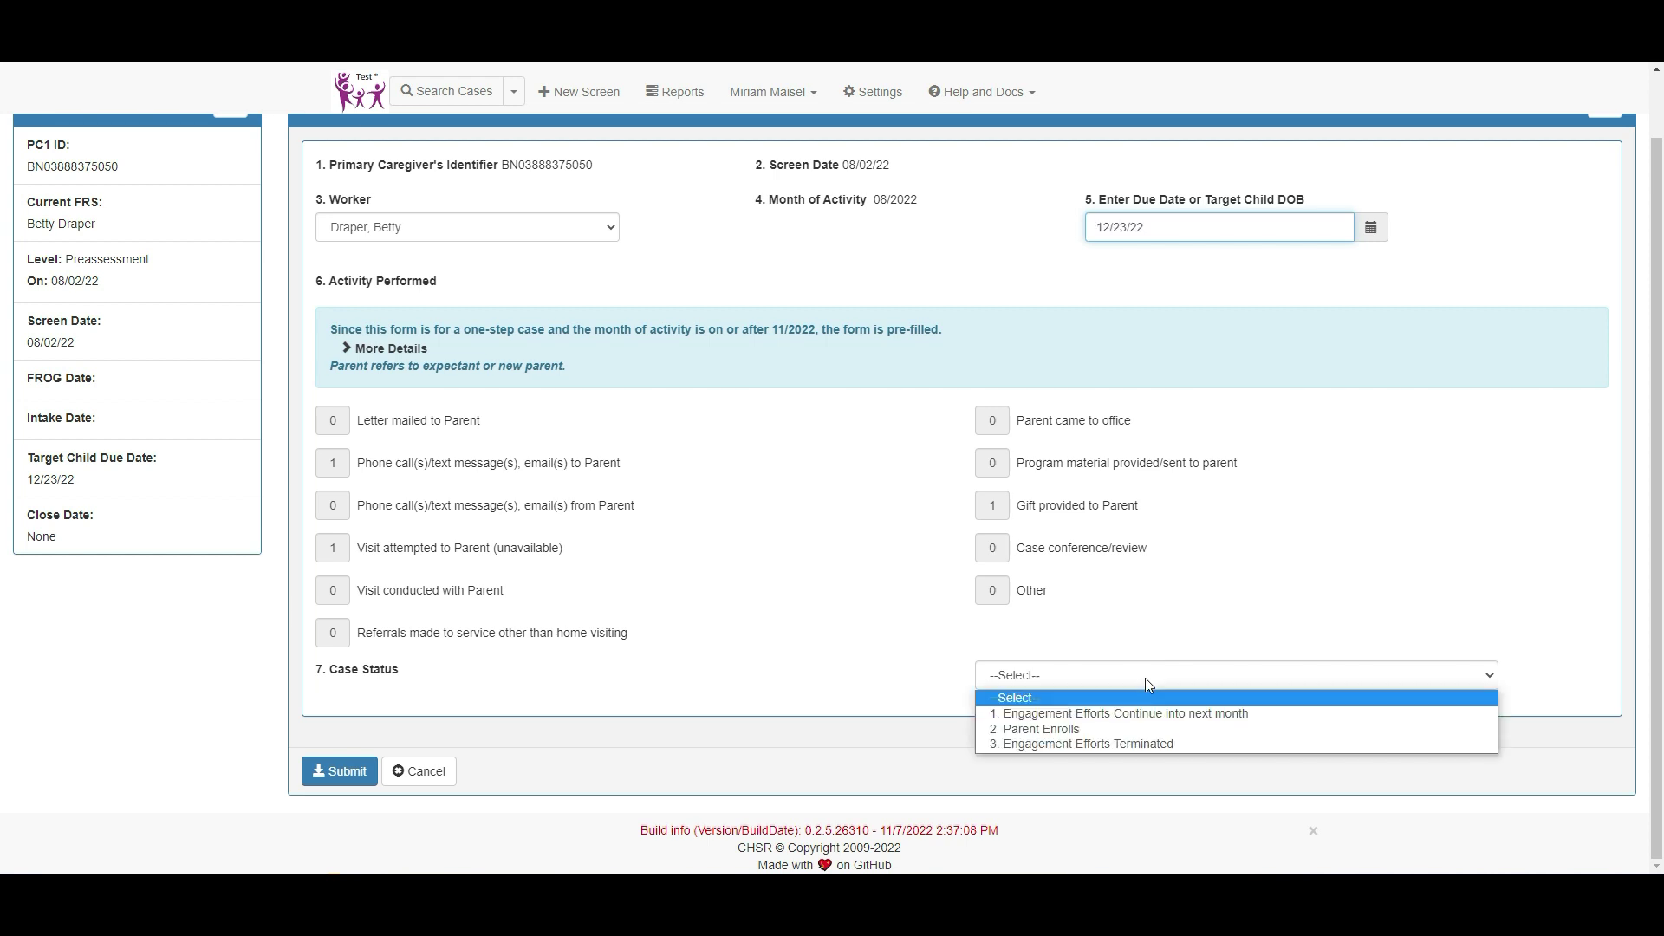
left_click(1104, 726)
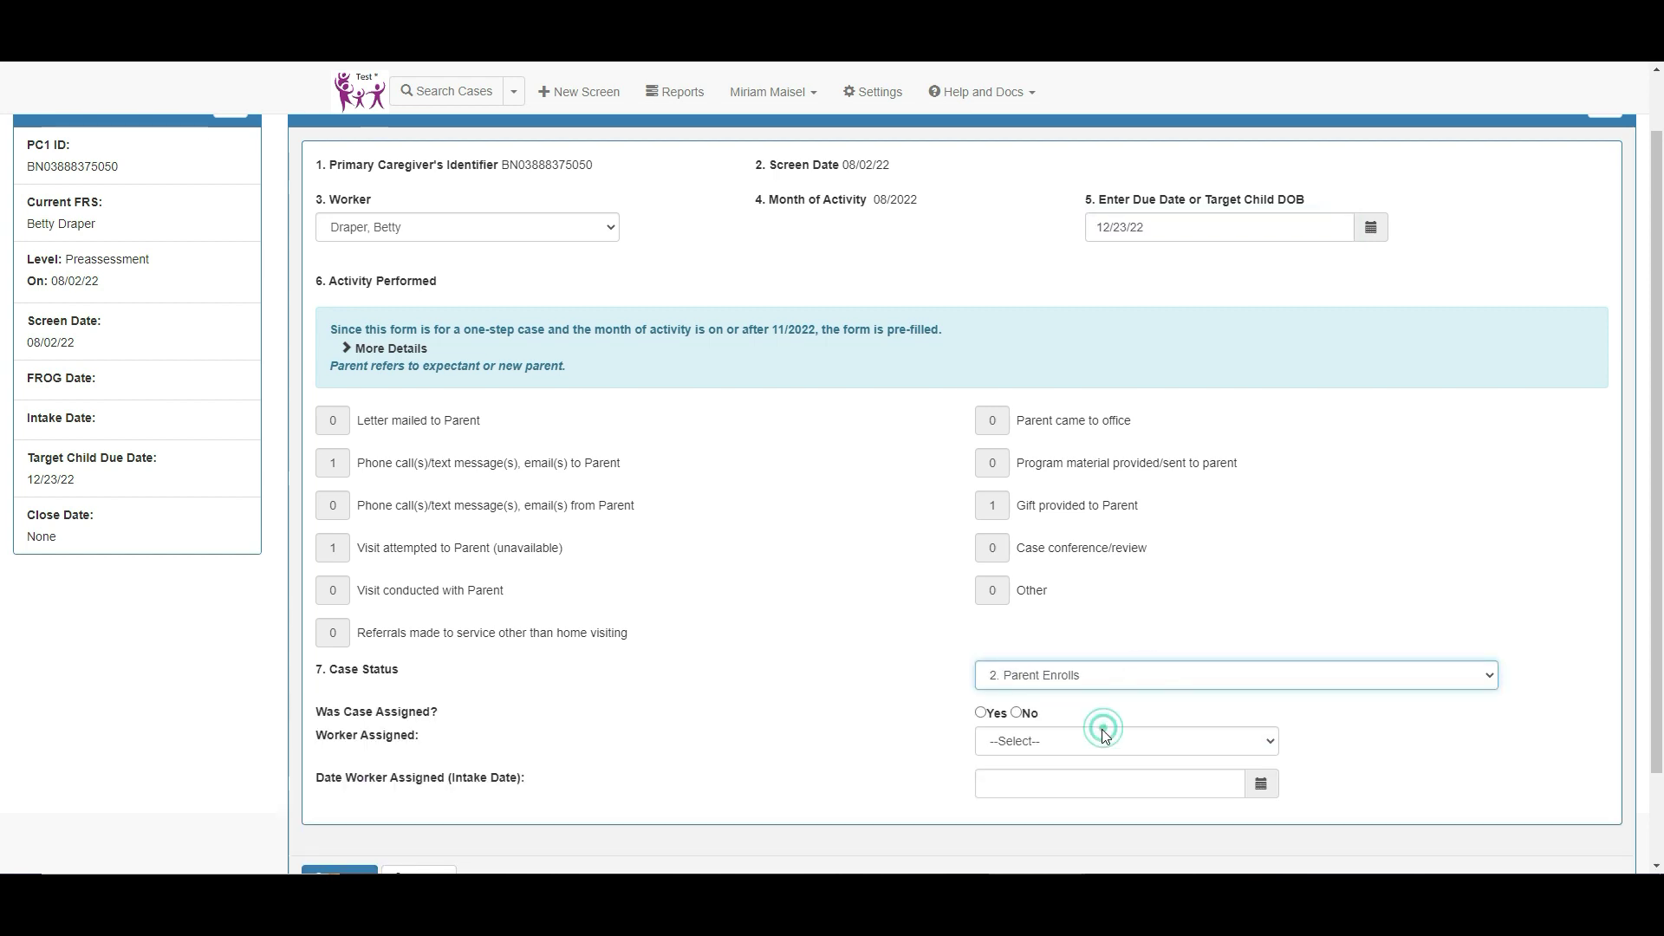
left_click(980, 713)
left_click(994, 738)
left_click(1003, 795)
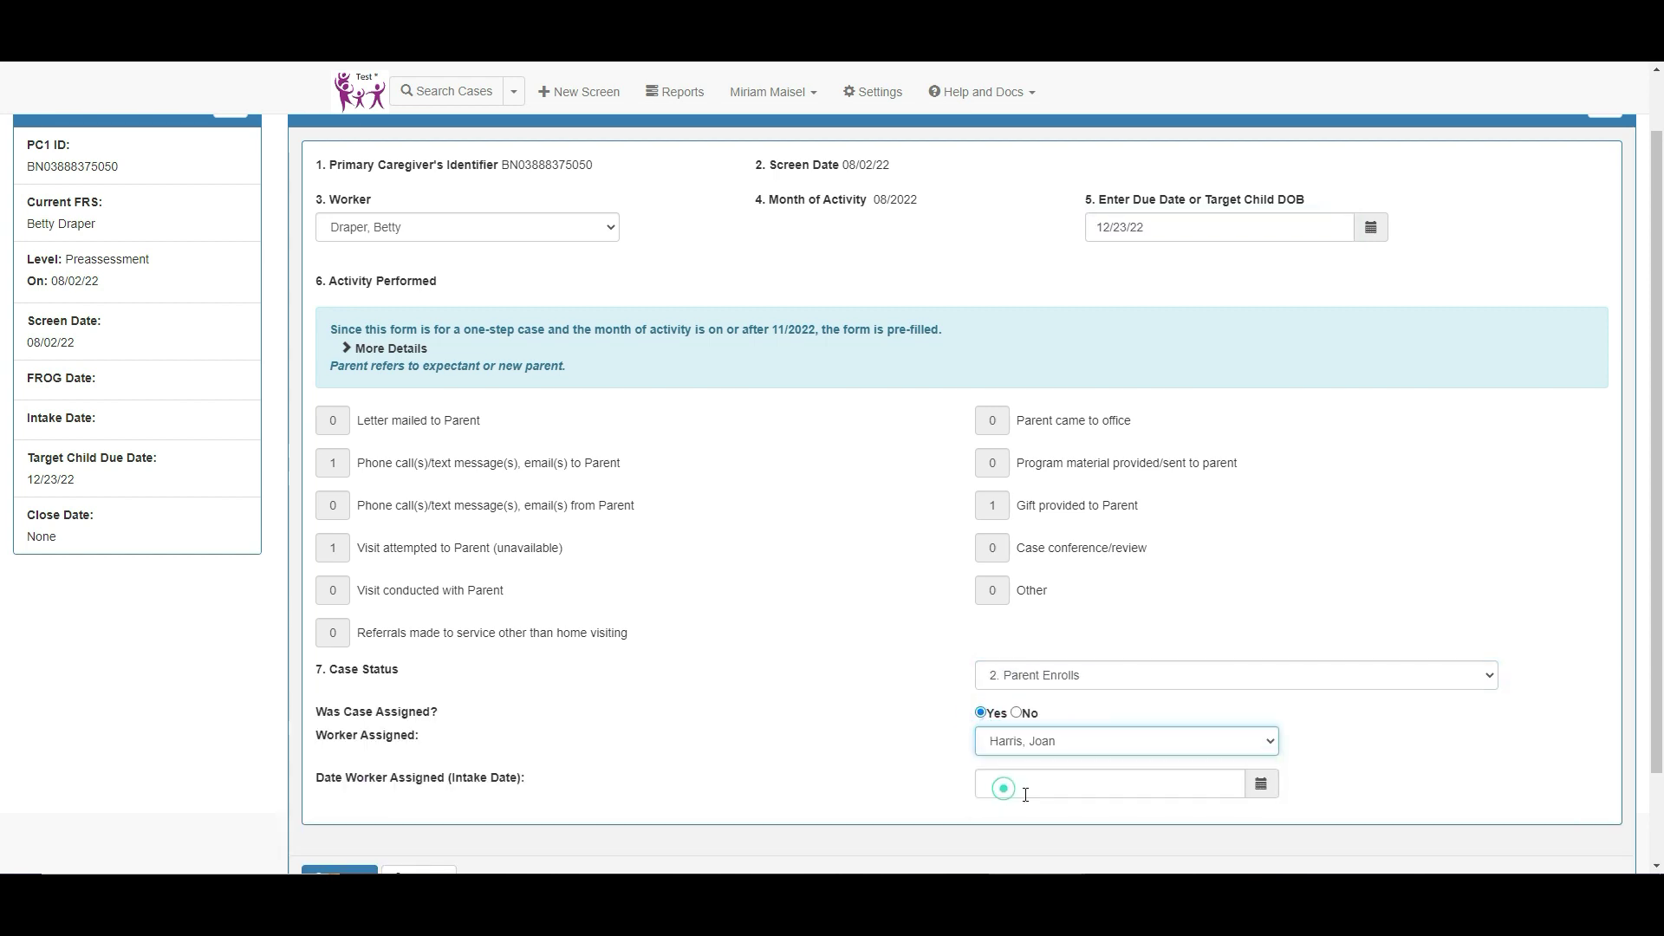
Step: Set the intake date to 08/25/22 and submit the engagement log
left_click(1261, 782)
left_click(993, 569)
left_click(993, 568)
left_click(993, 568)
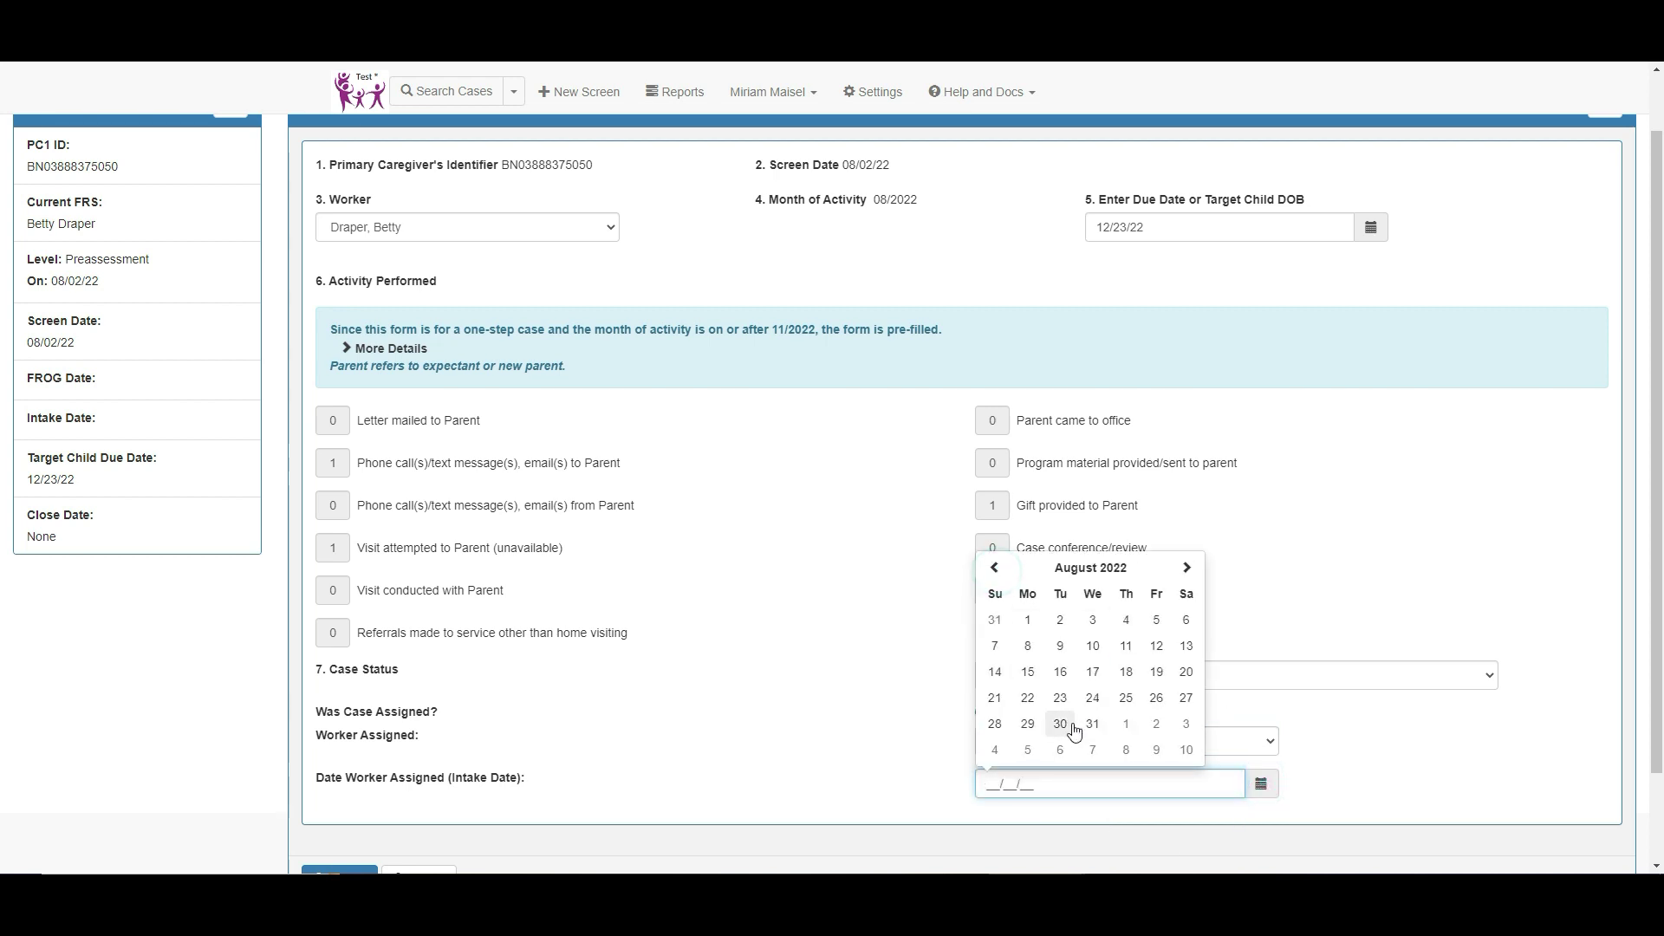
left_click(1125, 701)
scroll(1118, 698, "down", 2)
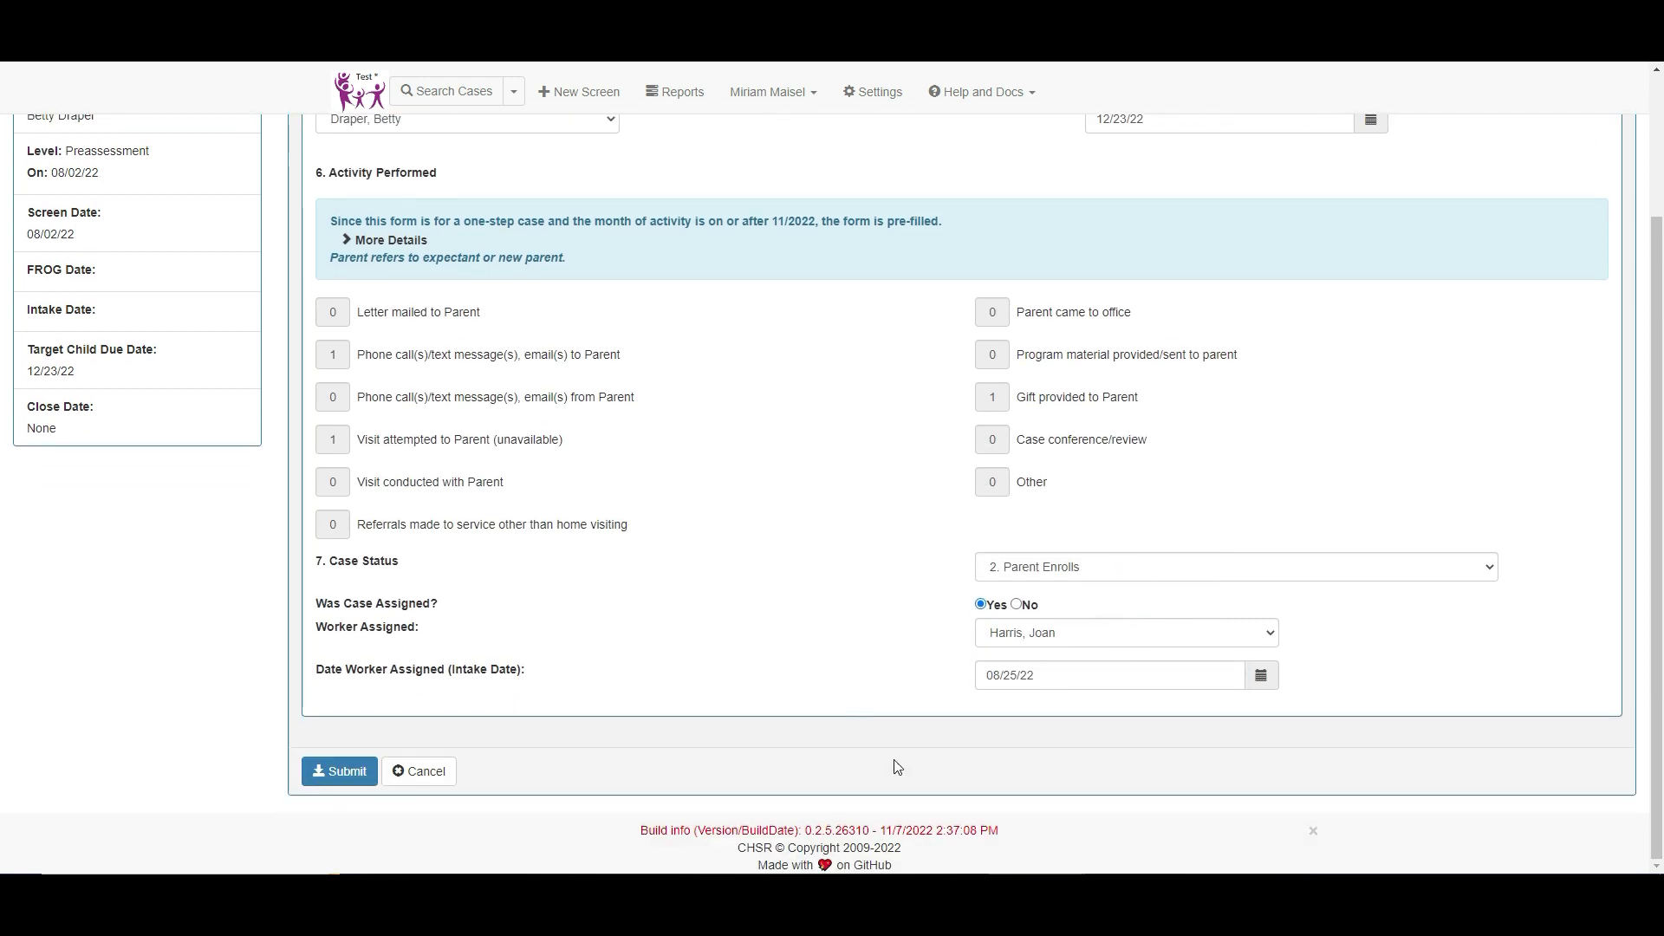
left_click(340, 773)
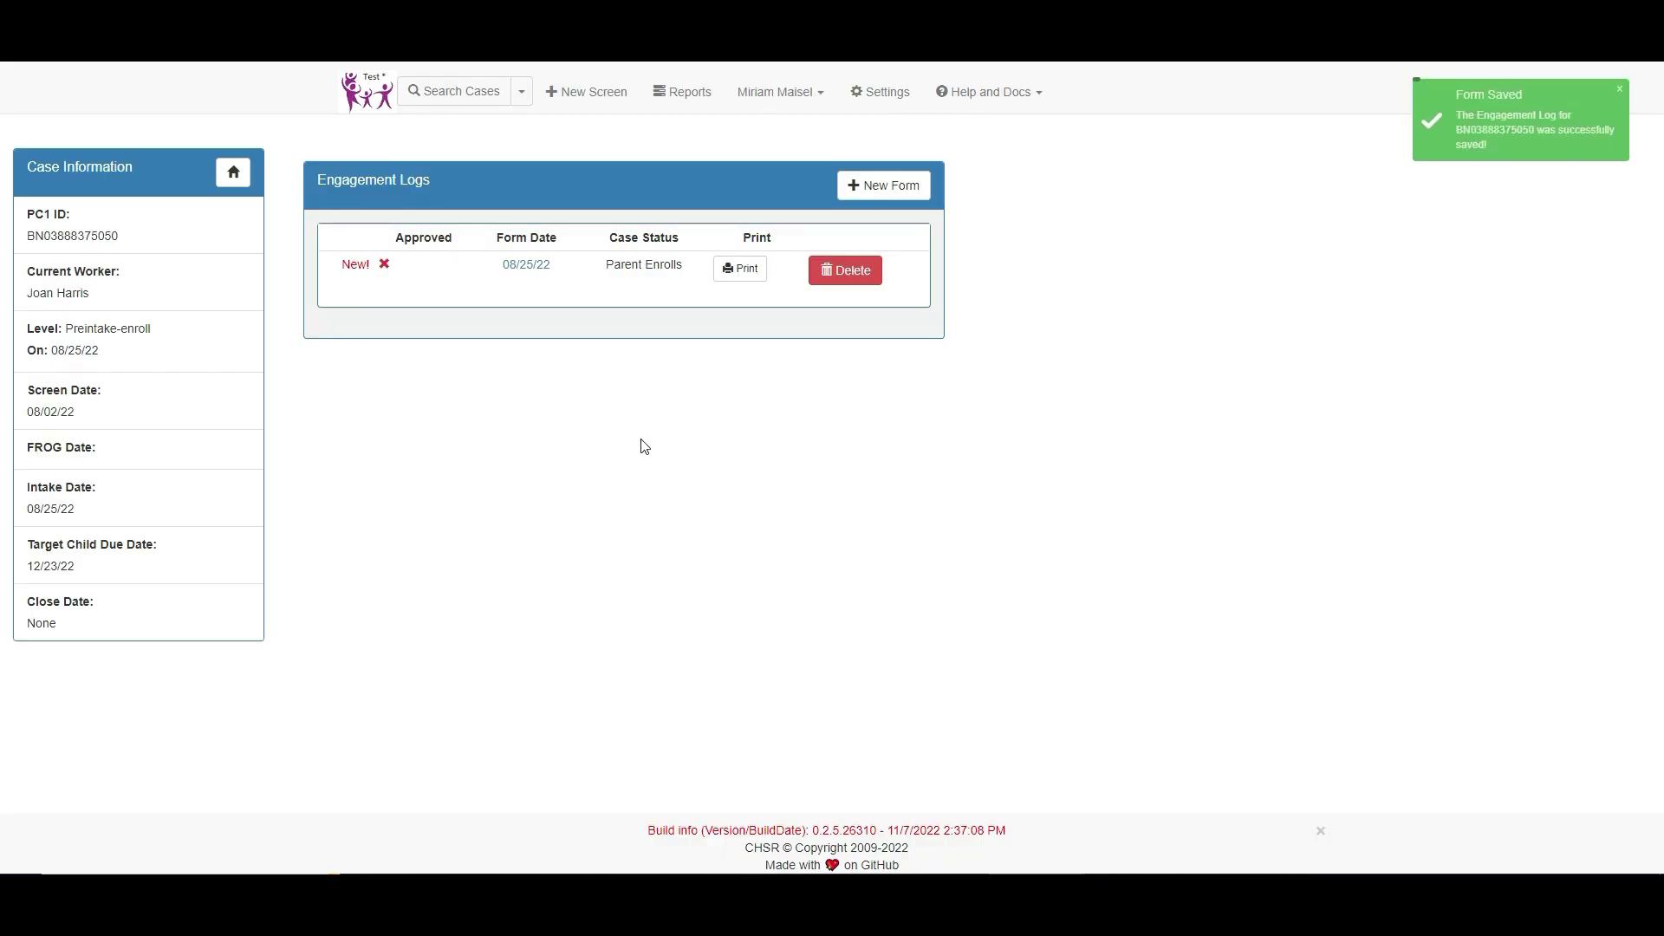
Step: From the case home page, open Identification and Contact Information under After Enrollment
left_click(233, 175)
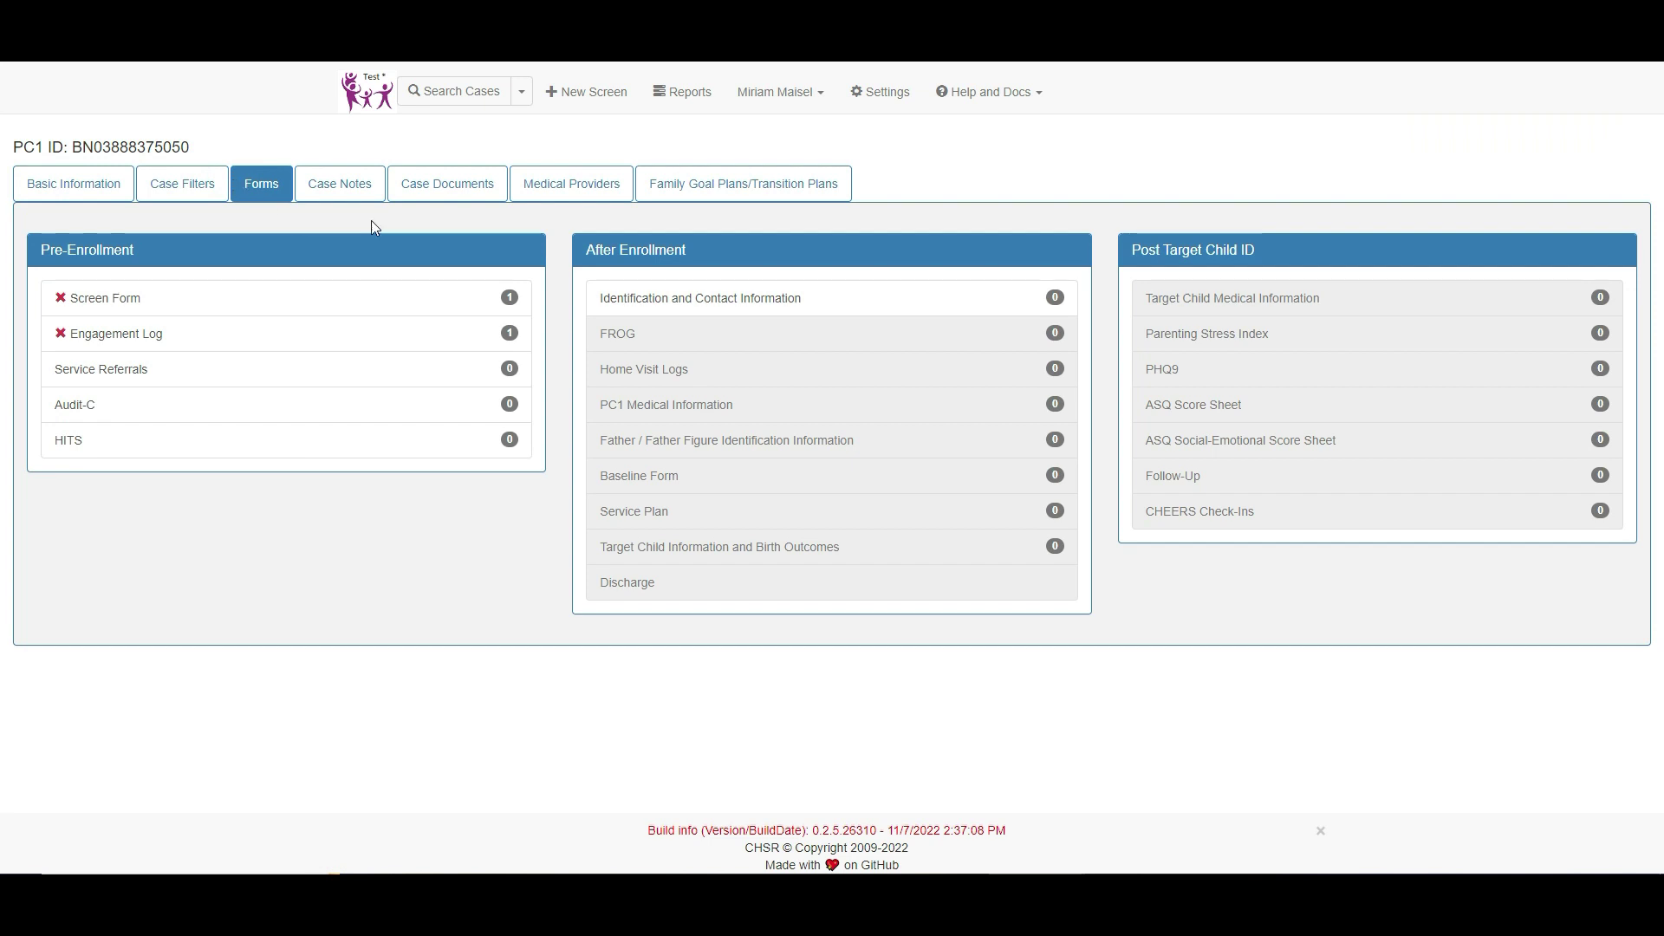
left_click(801, 295)
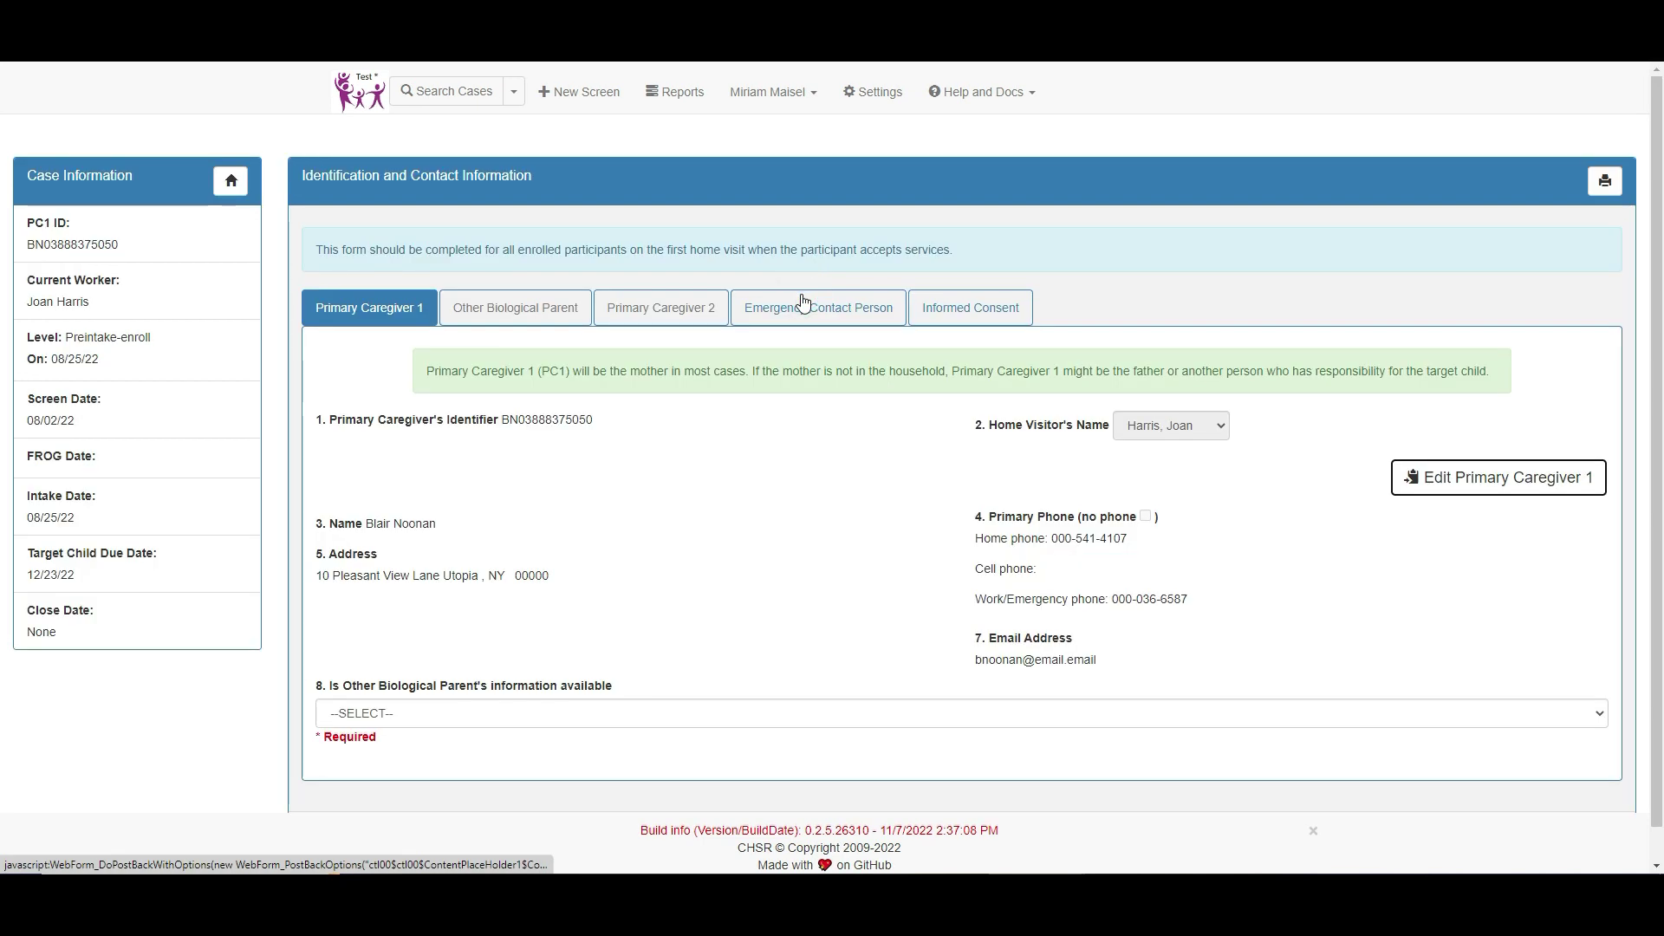
Step: Answer No to other biological parent information (question 8) and to a PC2 (question 14)
left_click(505, 719)
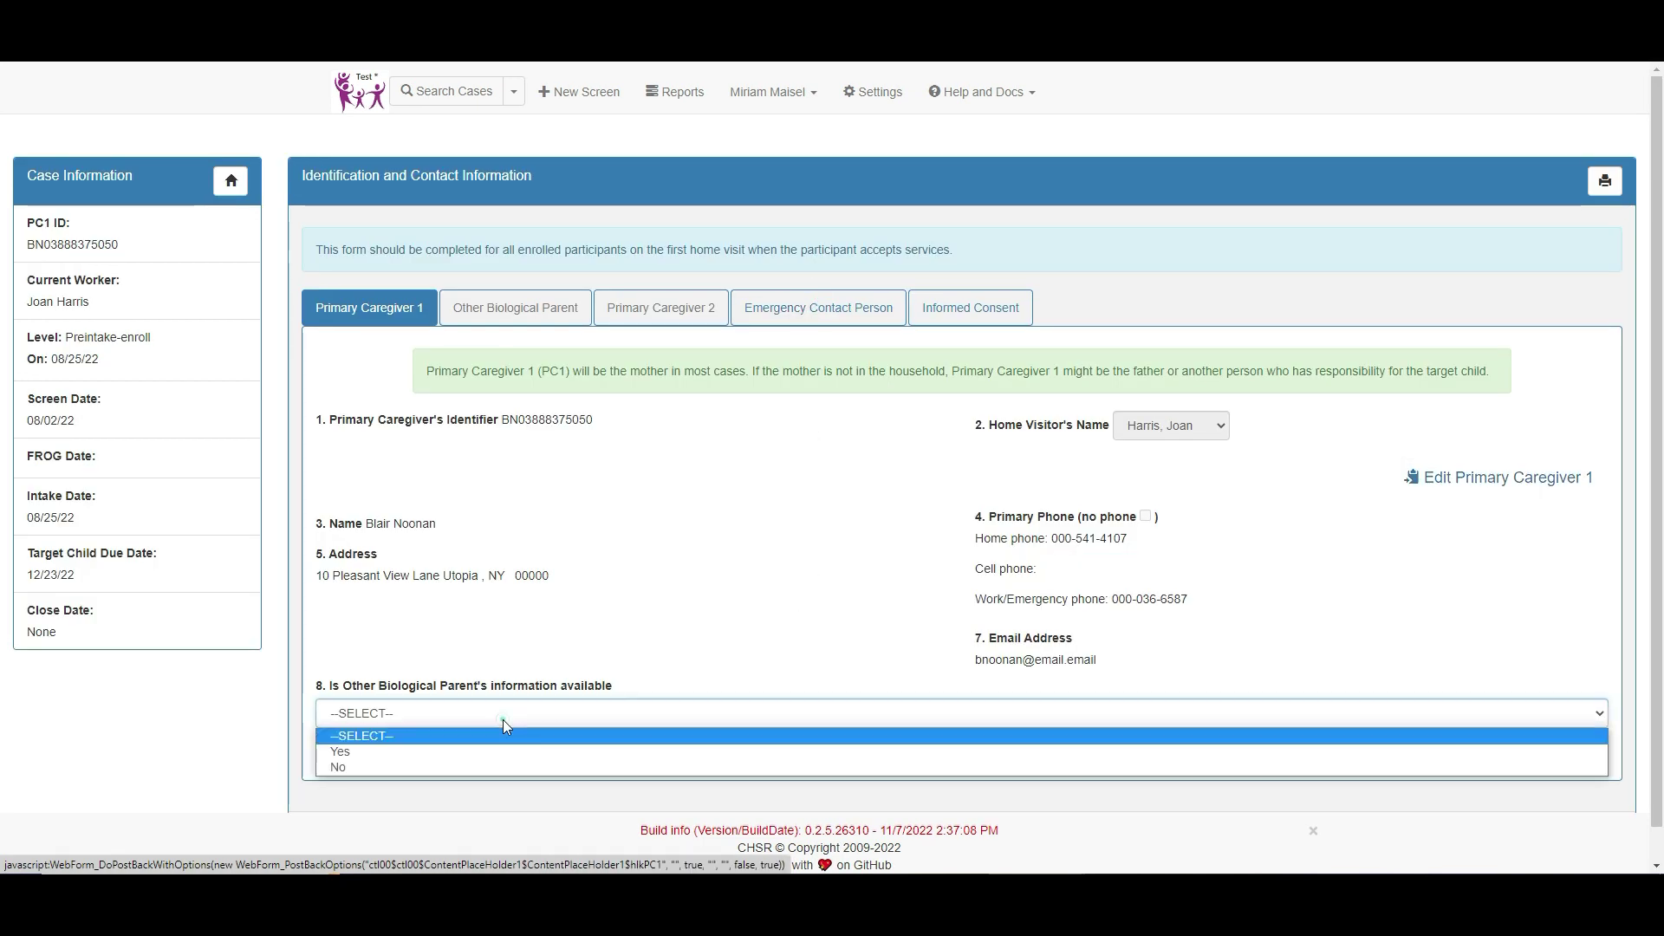
left_click(451, 766)
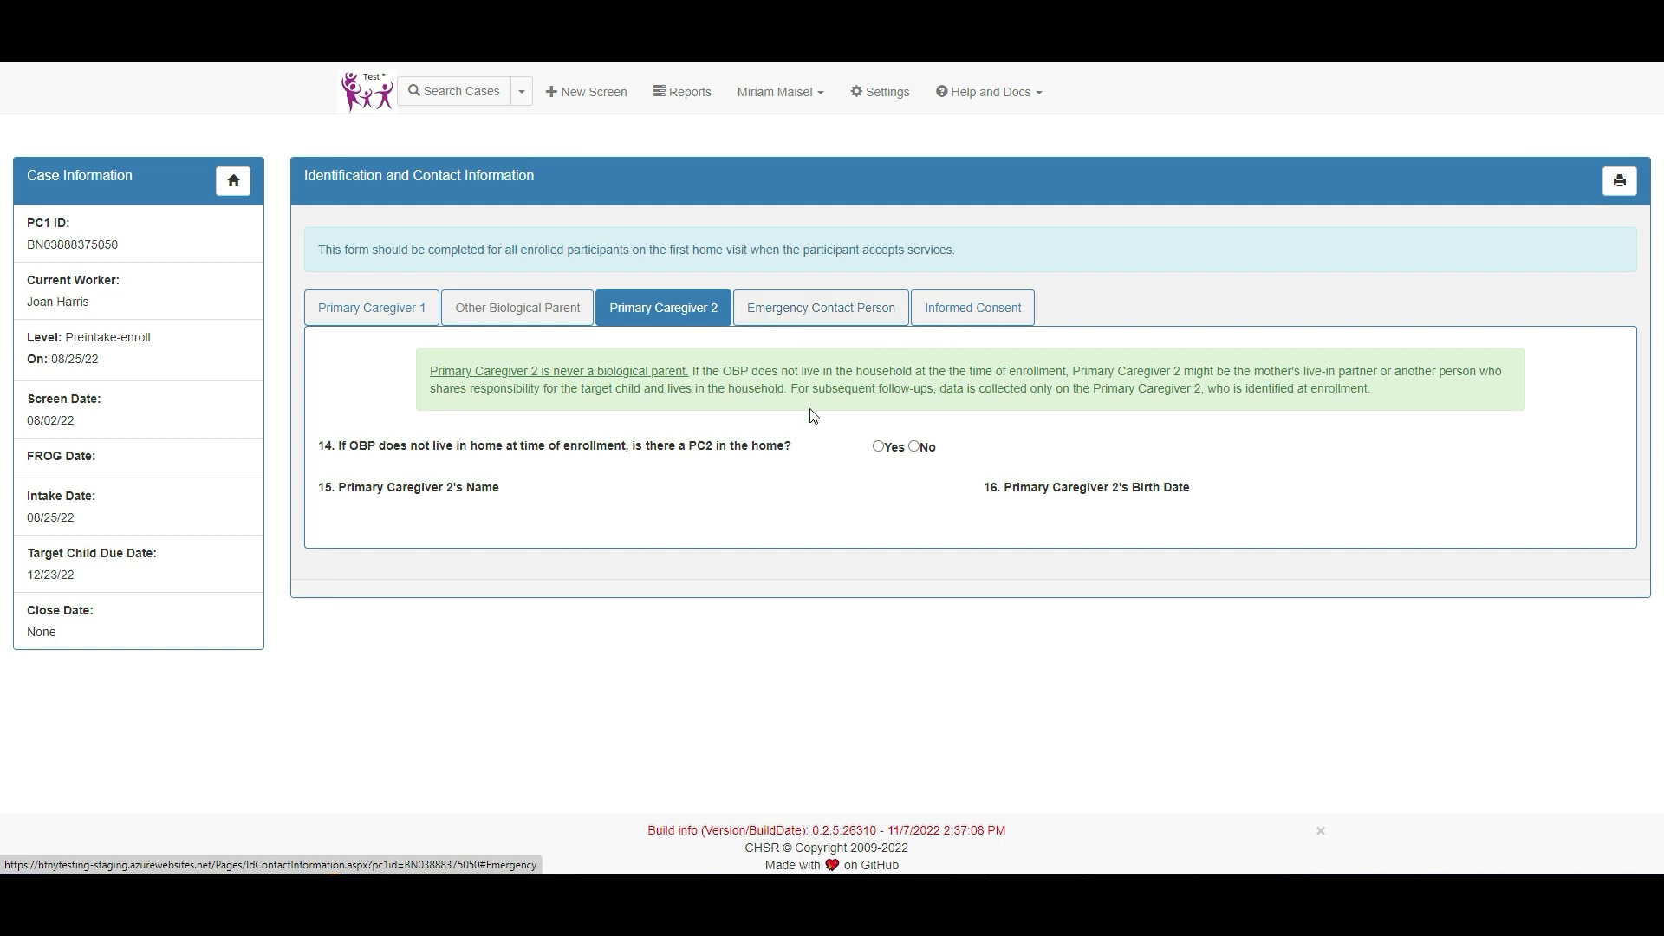
left_click(915, 447)
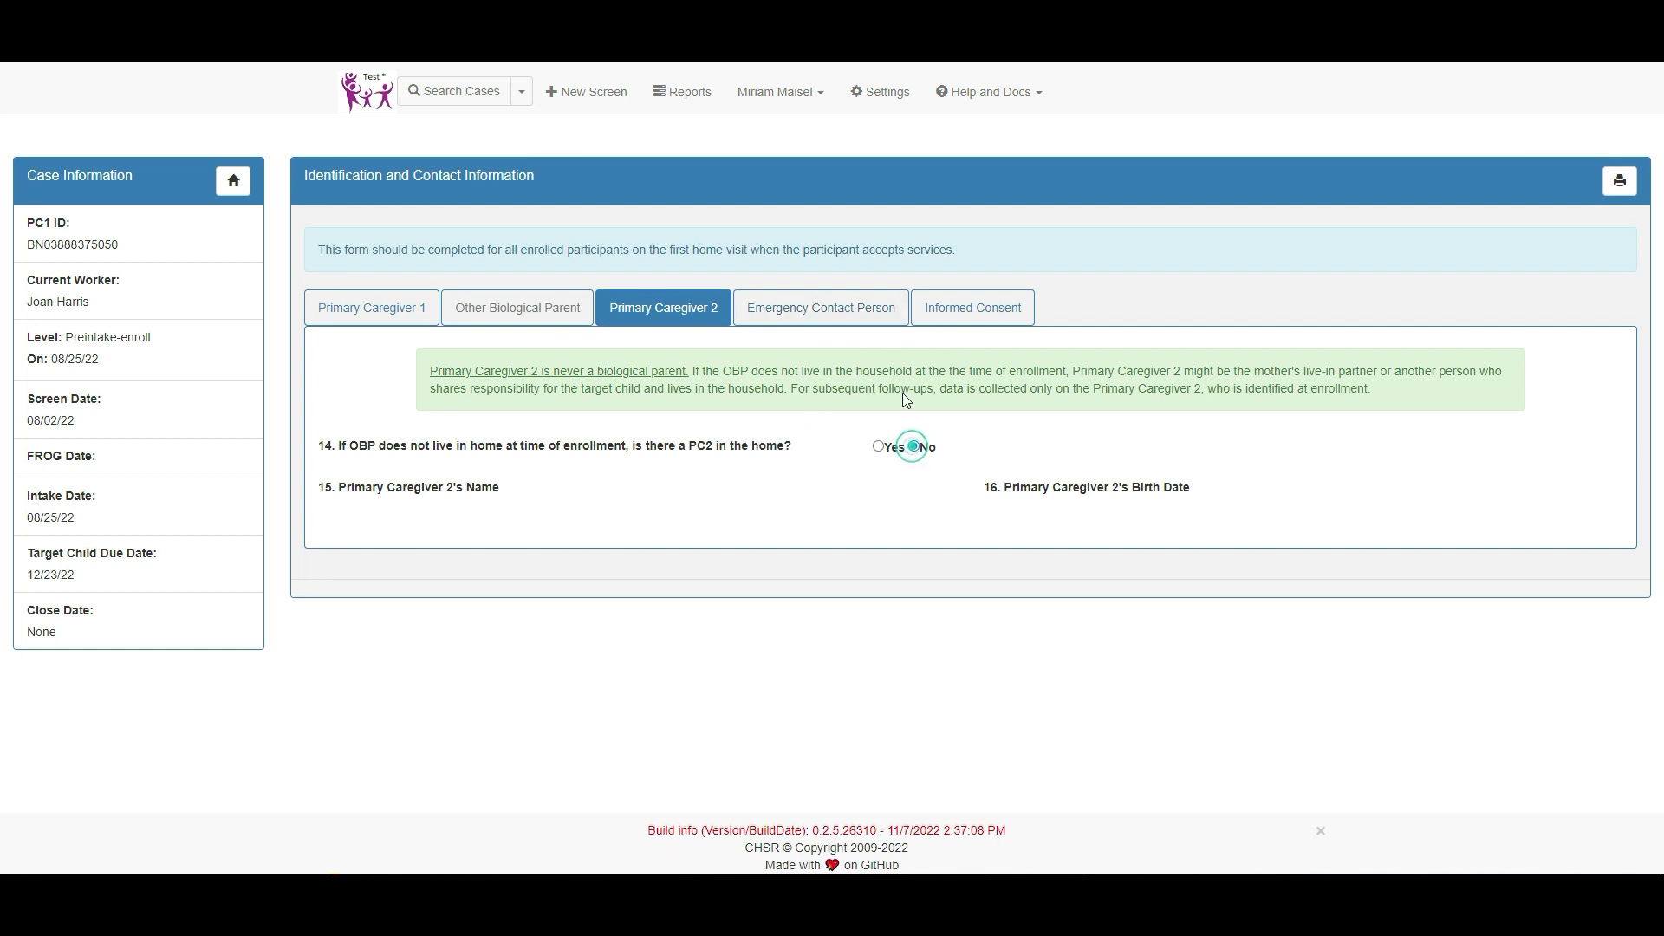
Step: Mark informed consent Signed as Yes, submit the form, and show the Forms list
left_click(939, 313)
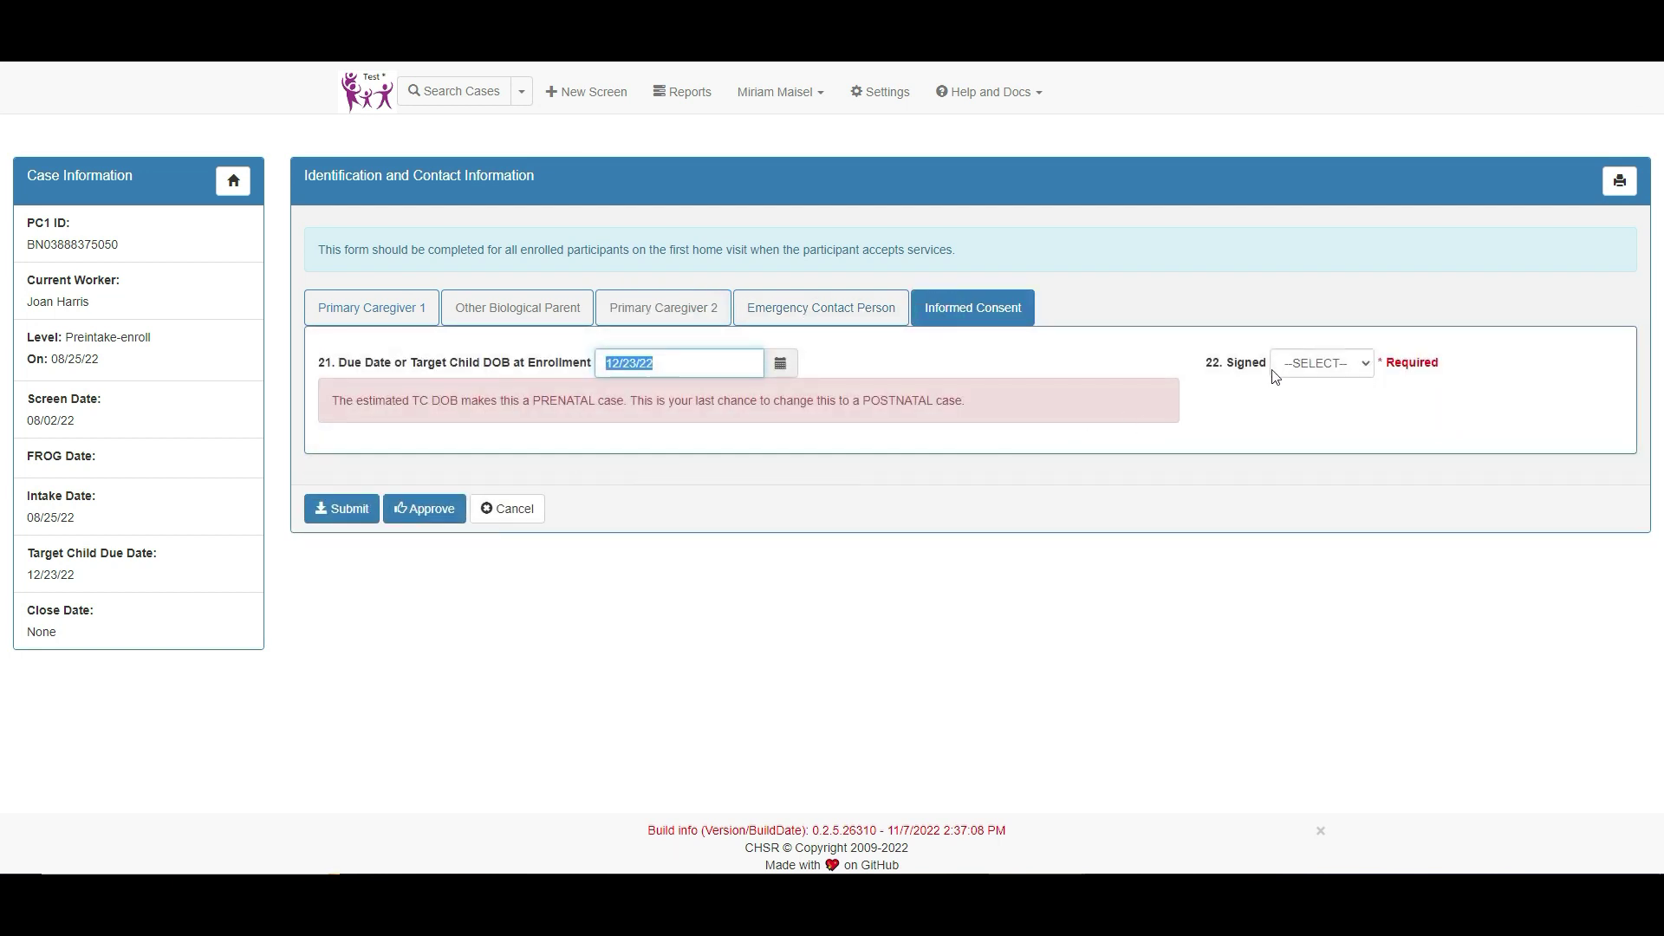
left_click(1280, 369)
left_click(1295, 400)
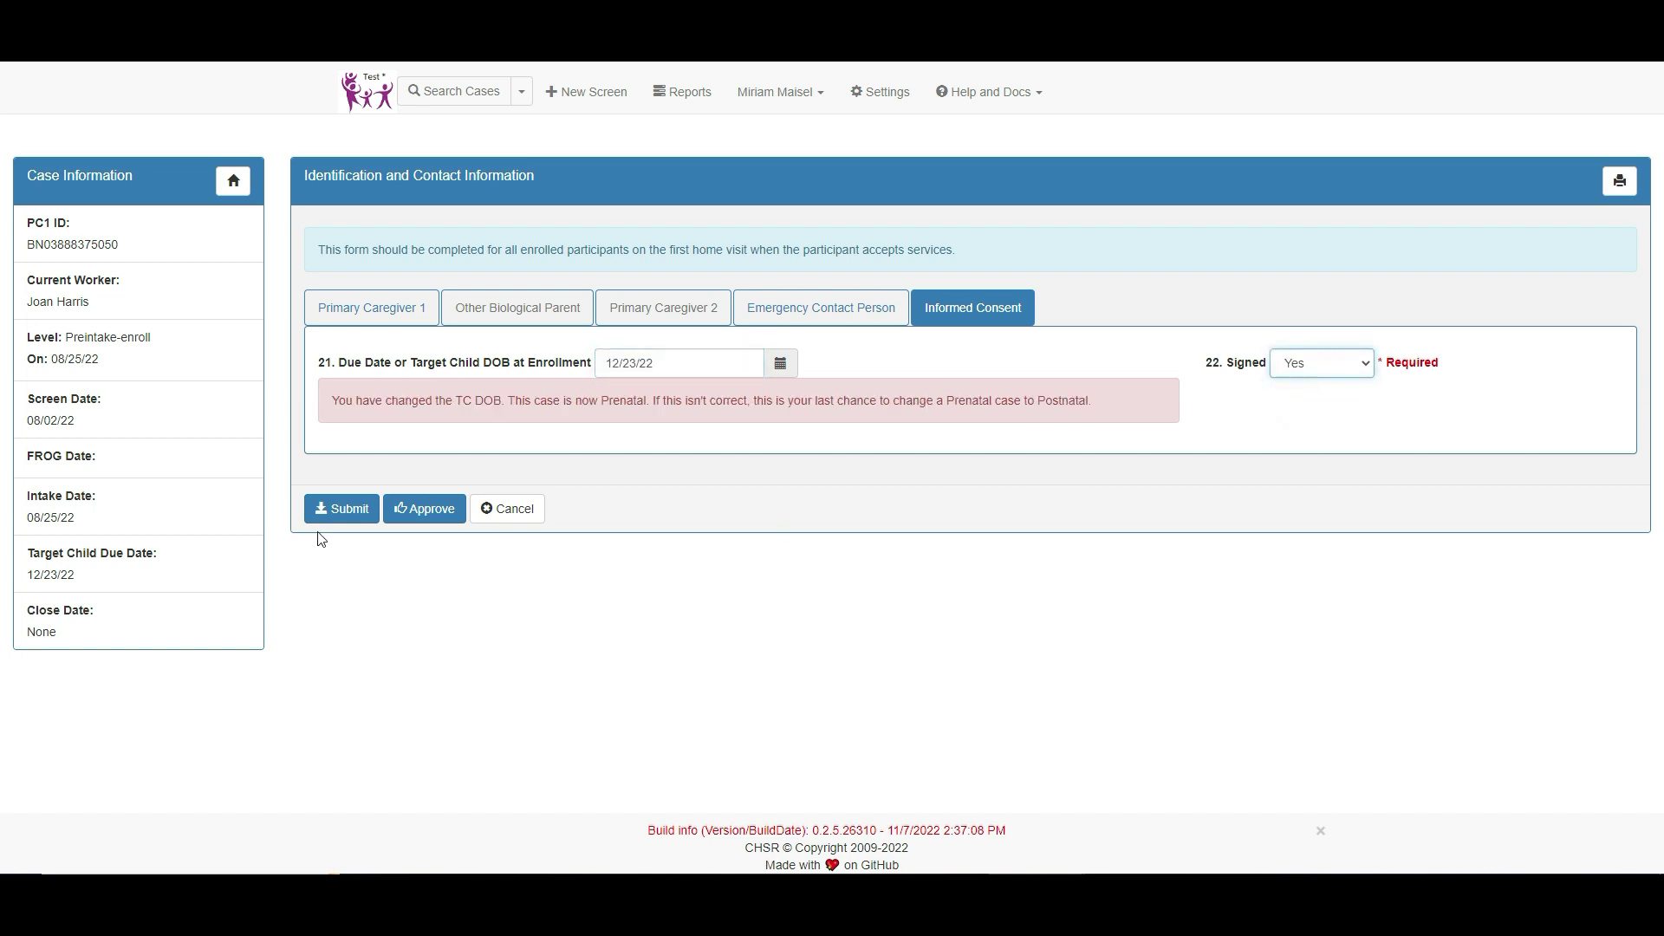
left_click(342, 517)
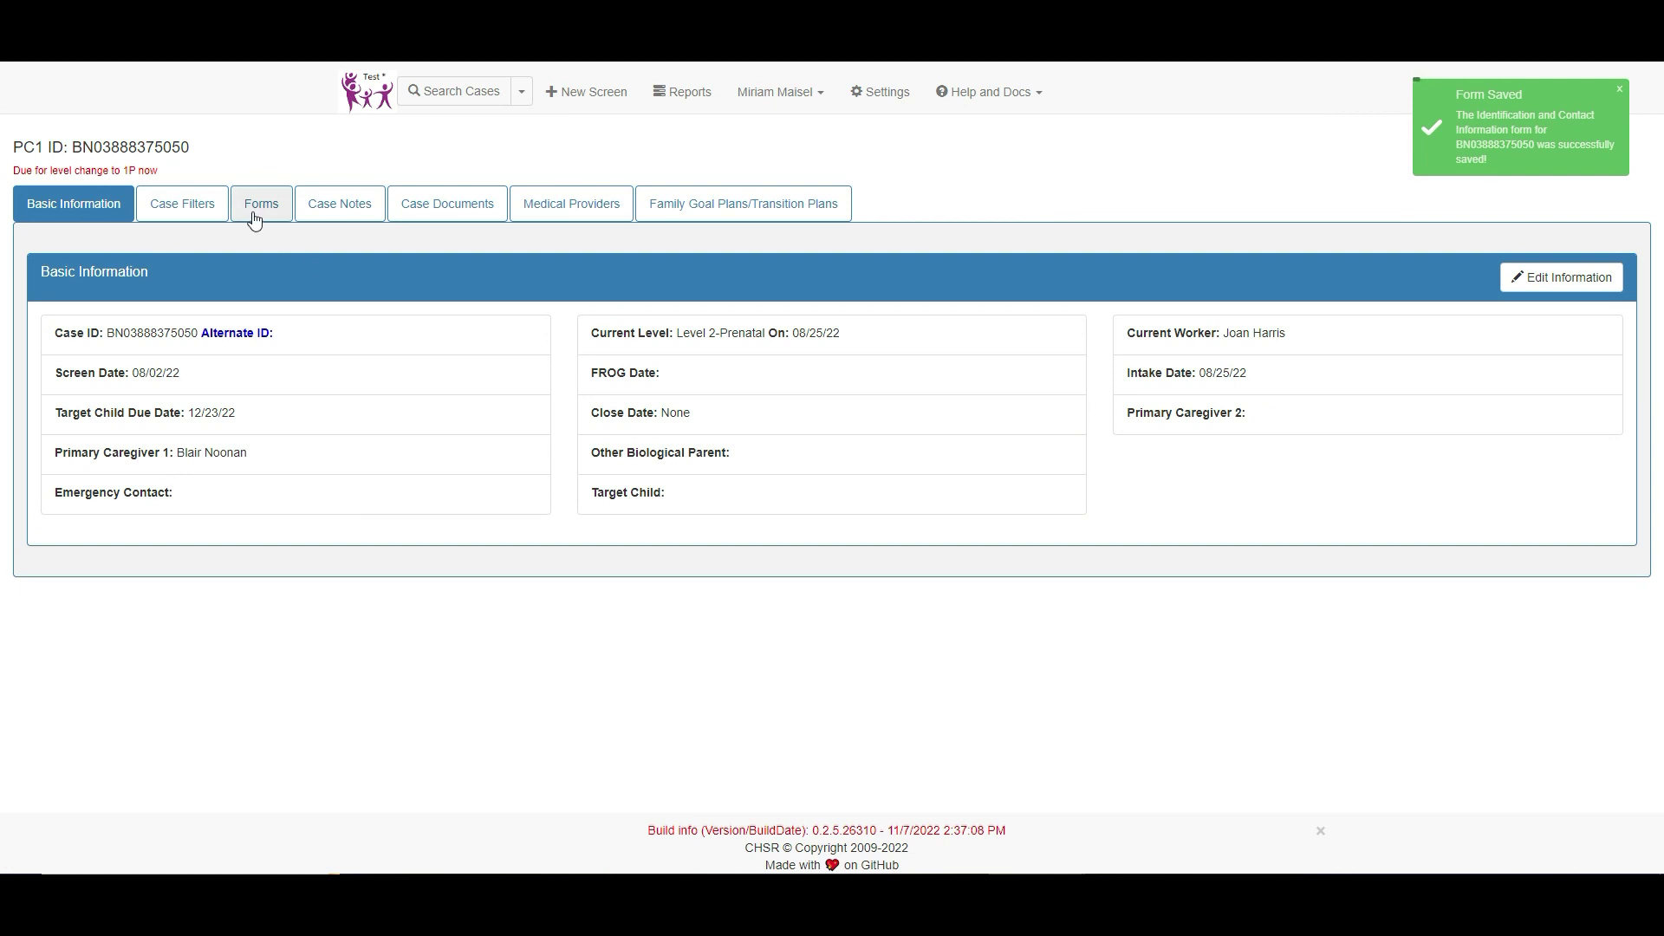
left_click(254, 219)
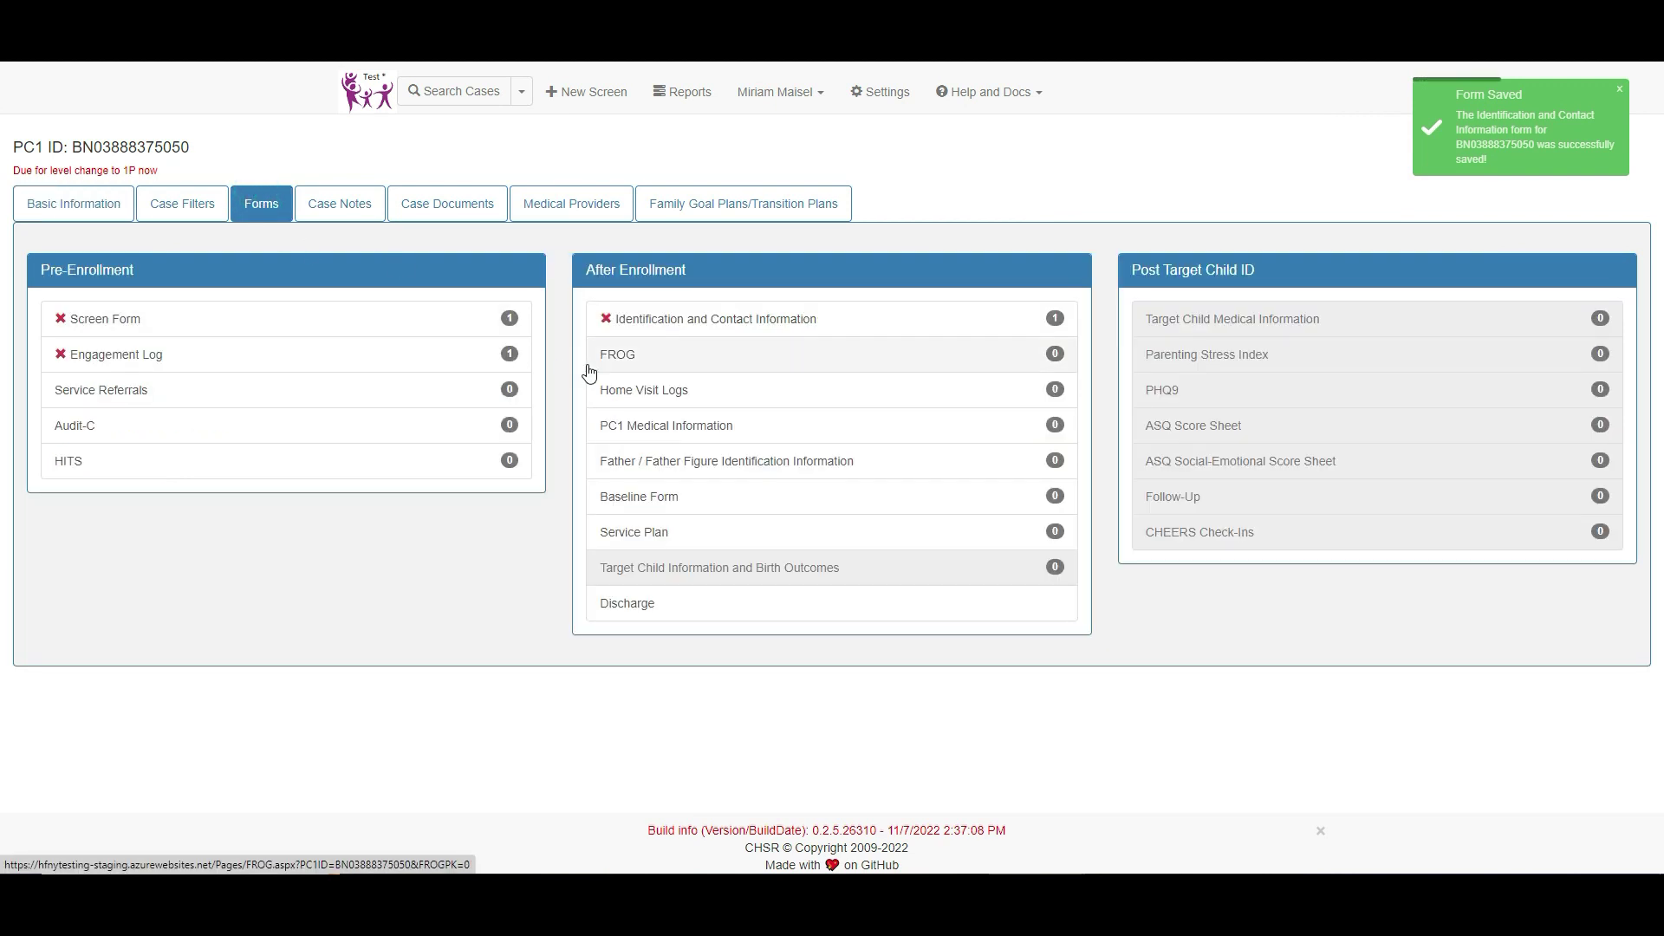